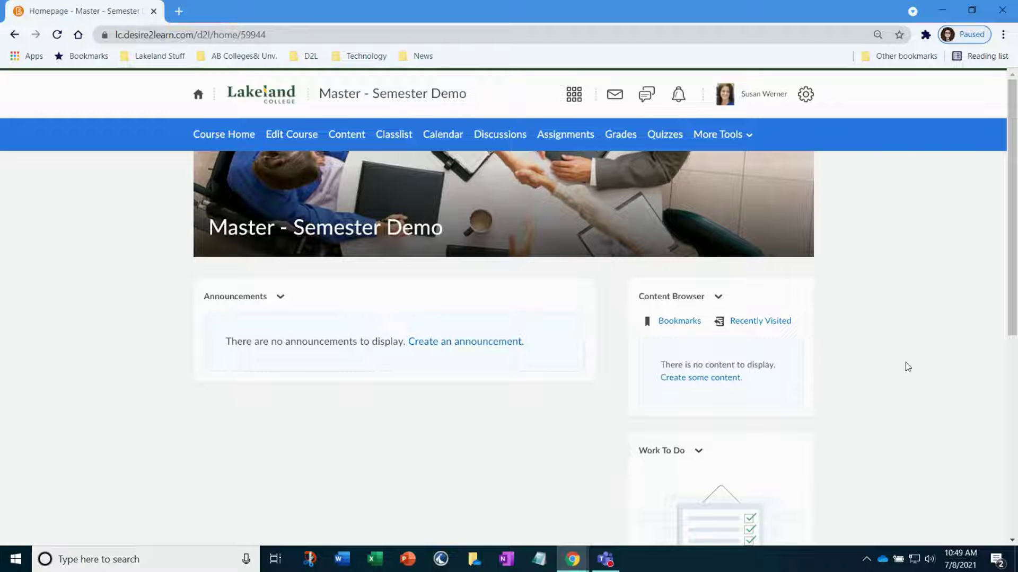
Step: Open the course's Virtual Classroom and start scheduling a new meeting
{"action": "left_click", "coordinate": [722, 135]}
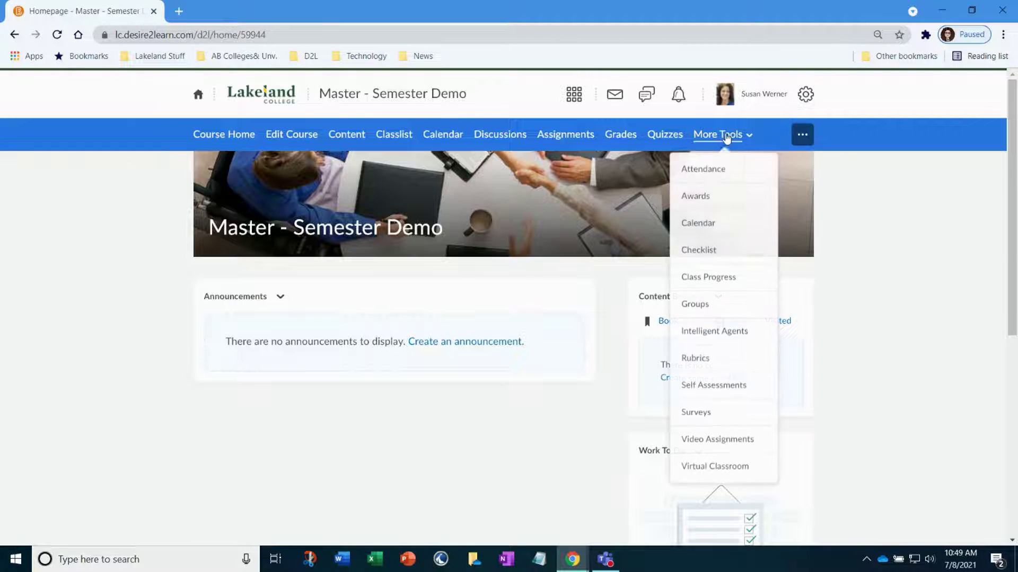
{"action": "left_click", "coordinate": [713, 472]}
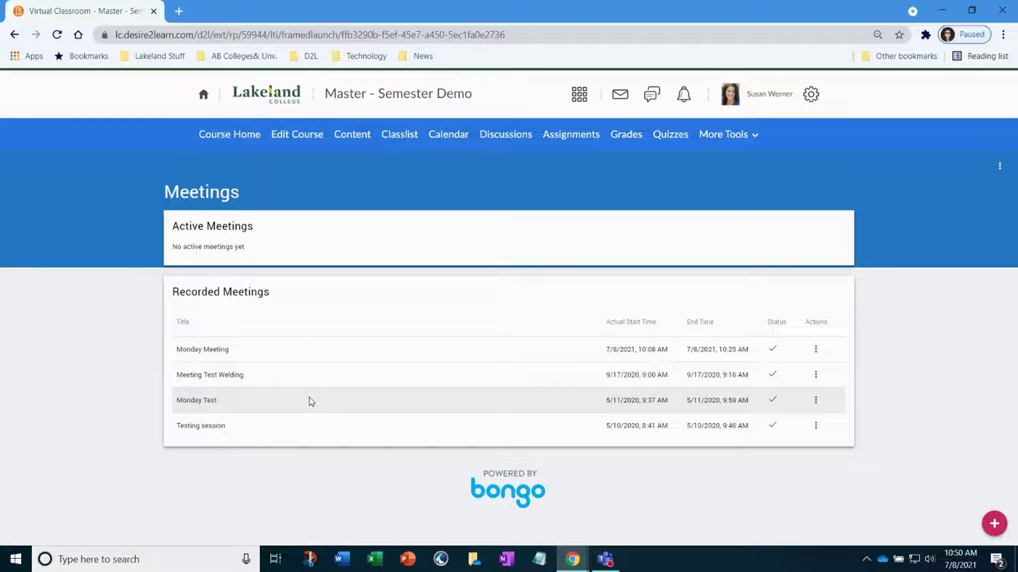
{"action": "left_click", "coordinate": [993, 524]}
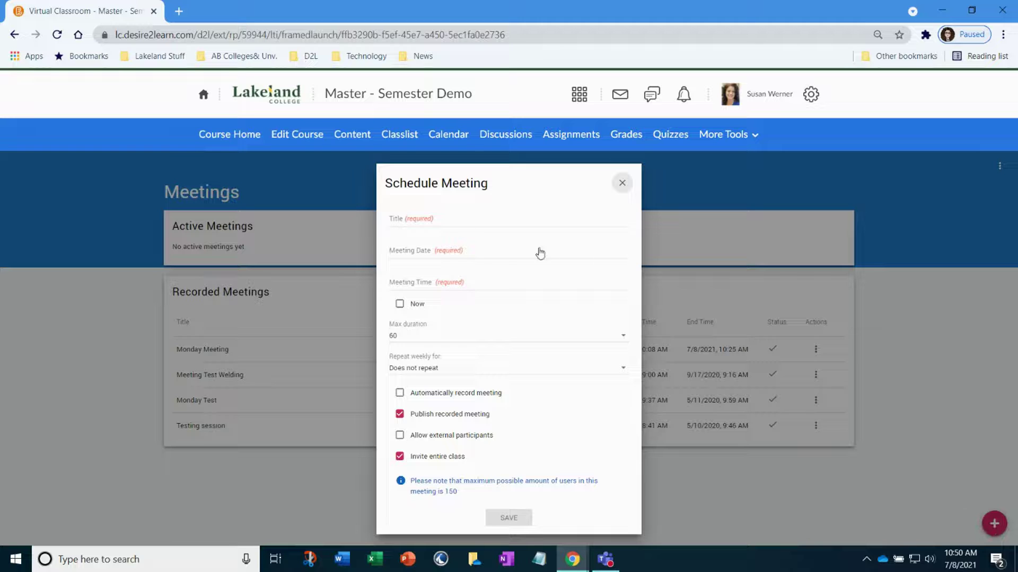
Step: Title the new meeting "Thursday July 8" and set its date to 7/8/2021
{"action": "left_click", "coordinate": [393, 221]}
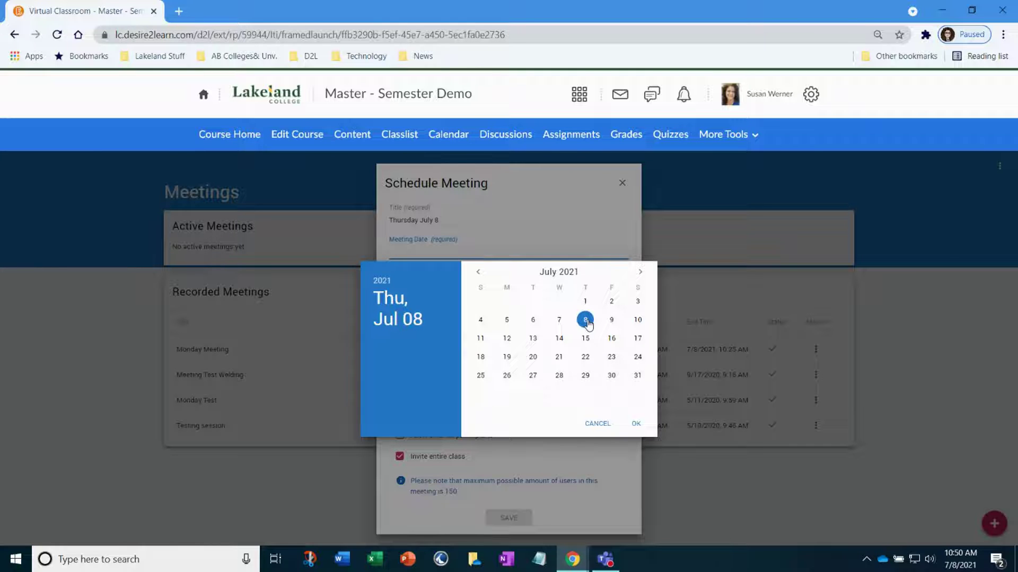
{"action": "left_click", "coordinate": [586, 339]}
{"action": "left_click", "coordinate": [636, 427]}
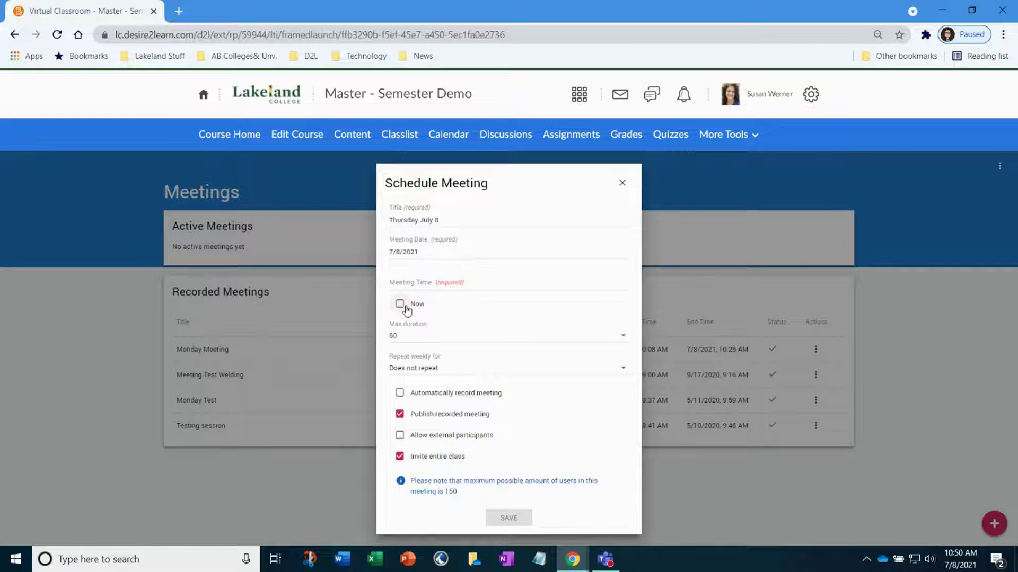
Step: Set the meeting time to 11:00 AM
{"action": "left_click", "coordinate": [417, 289]}
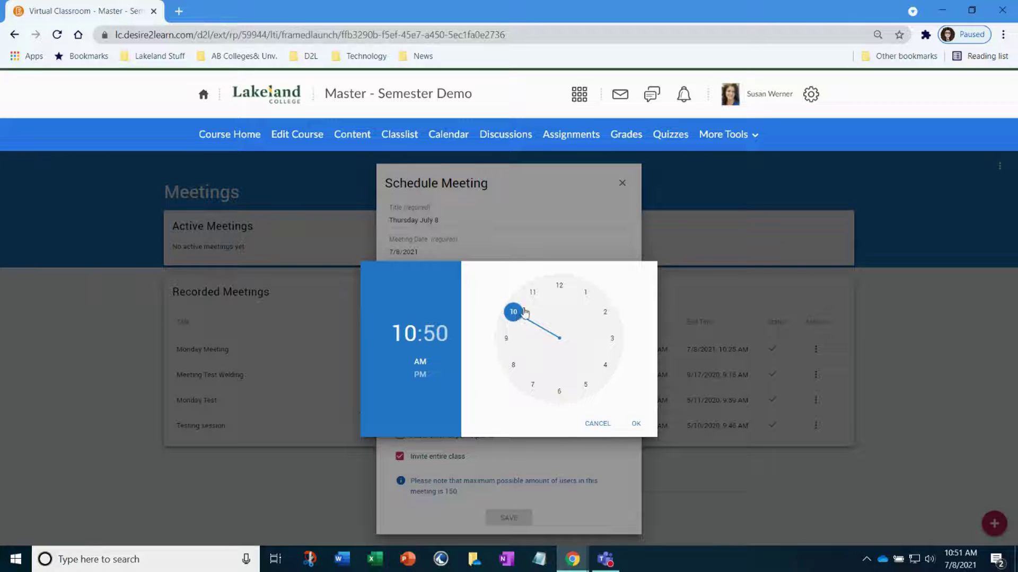
{"action": "left_click", "coordinate": [535, 295]}
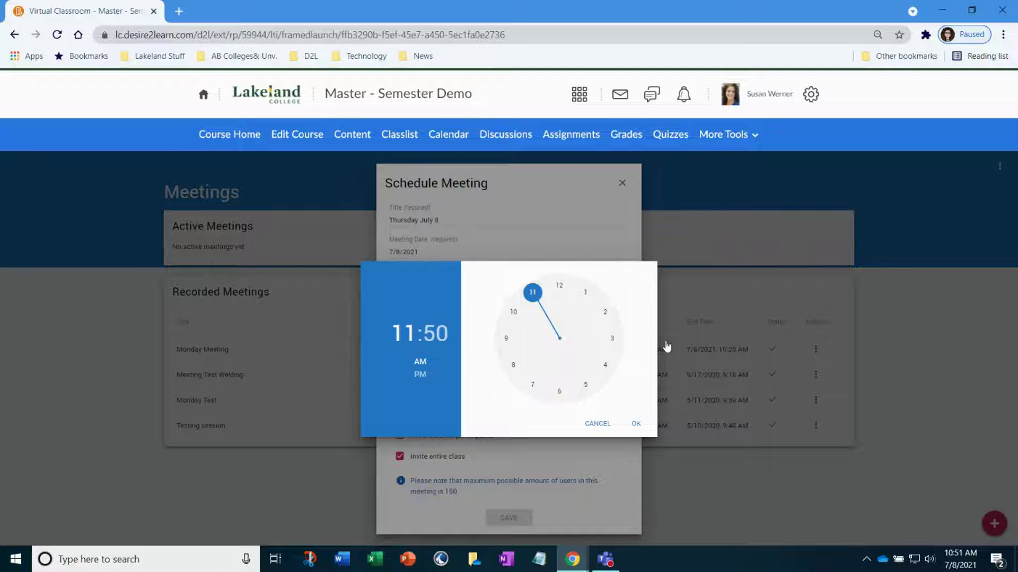
{"action": "mouse_move", "coordinate": [962, 569]}
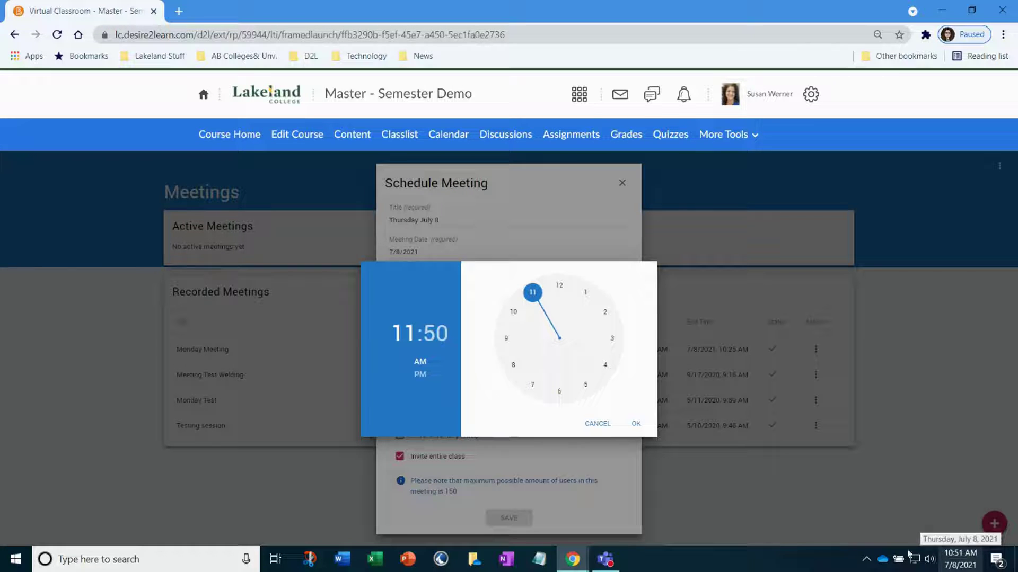
{"action": "left_click", "coordinate": [433, 335]}
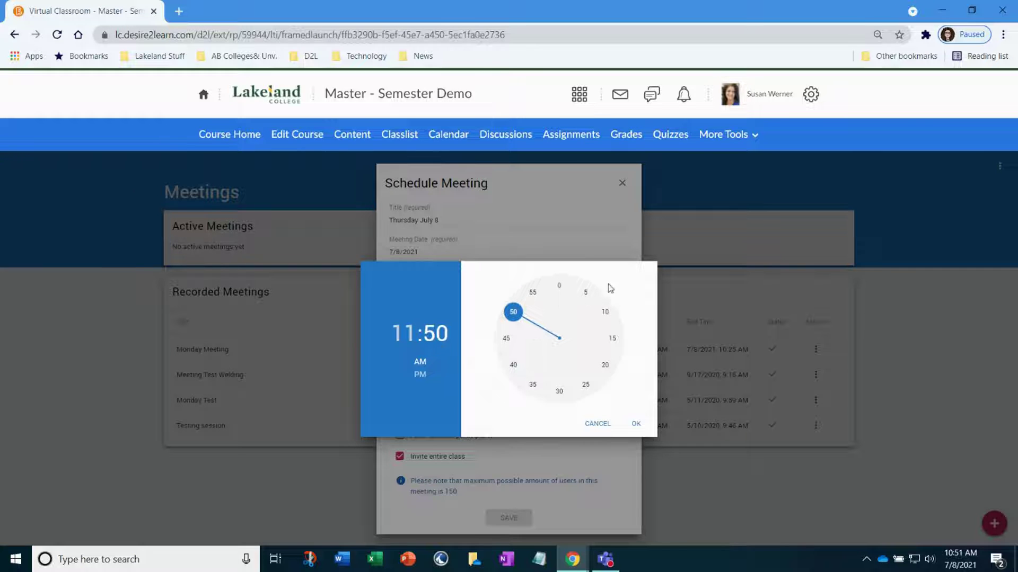
{"action": "left_click", "coordinate": [560, 289]}
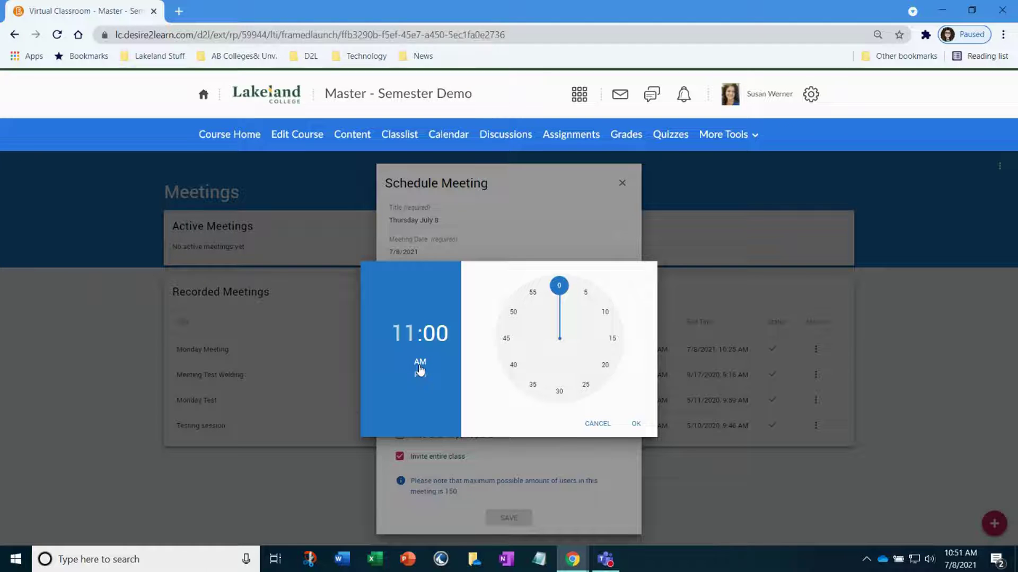
{"action": "left_click", "coordinate": [638, 425]}
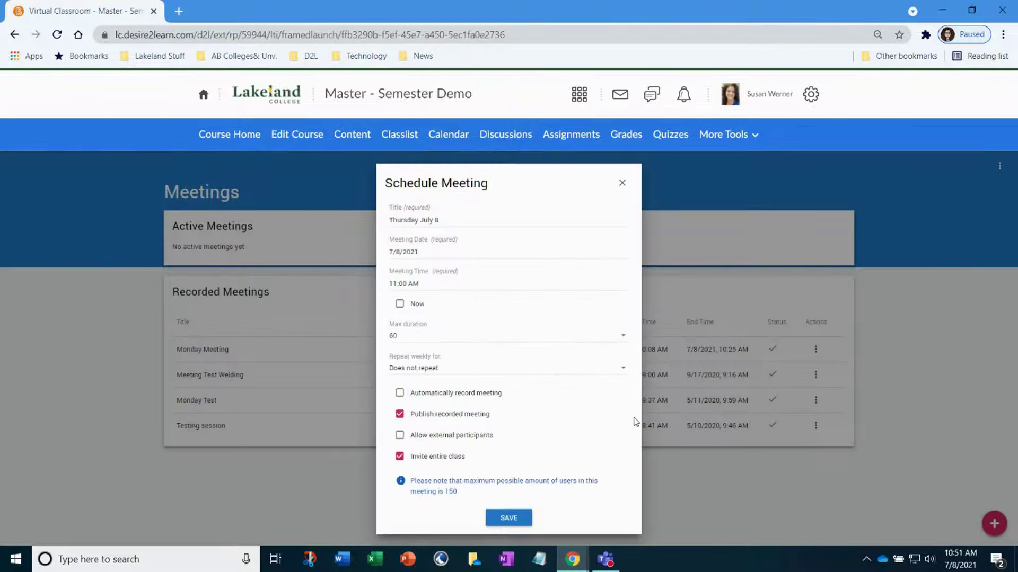
Step: Set the meeting to start now and look through the available maximum durations
{"action": "left_click", "coordinate": [400, 306]}
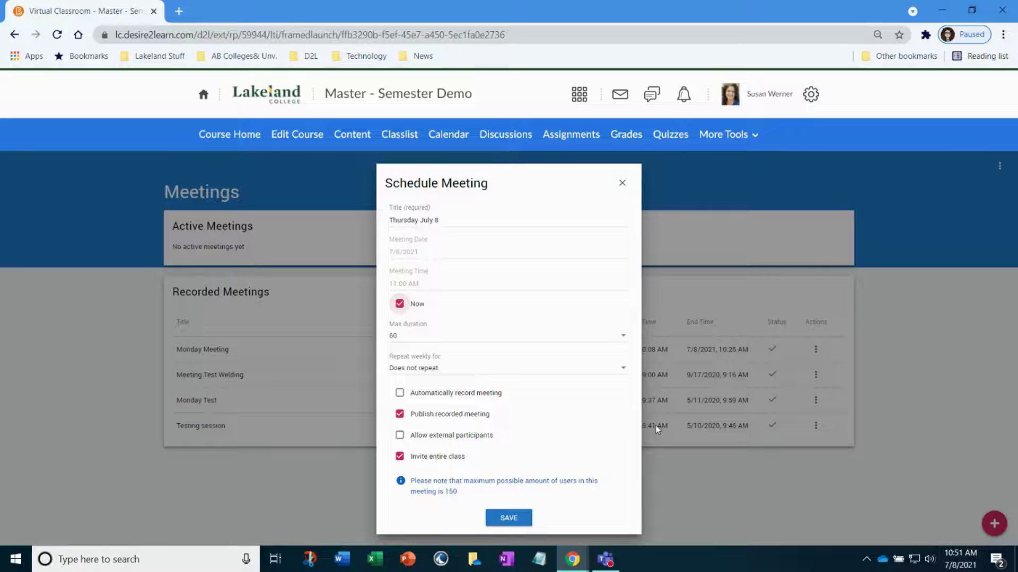
{"action": "left_click", "coordinate": [614, 336]}
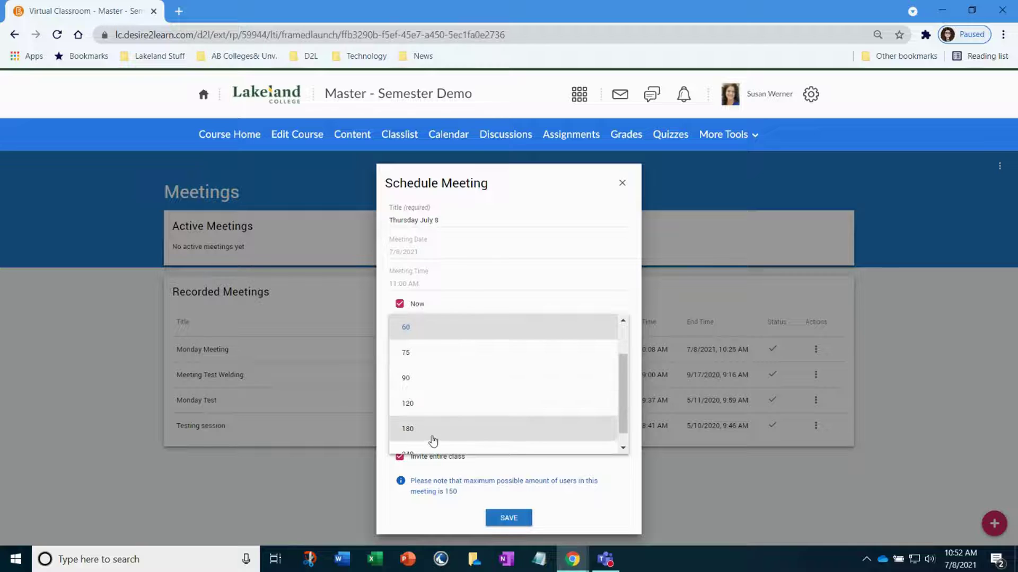
{"action": "scroll", "coordinate": [432, 438], "scroll_direction": "down", "scroll_amount": 1}
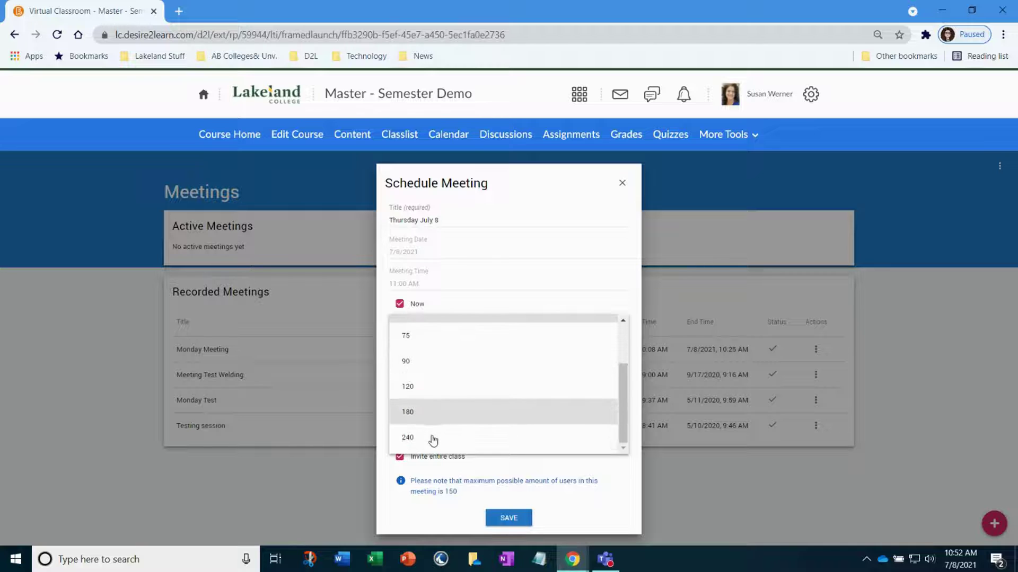
{"action": "left_click", "coordinate": [534, 292]}
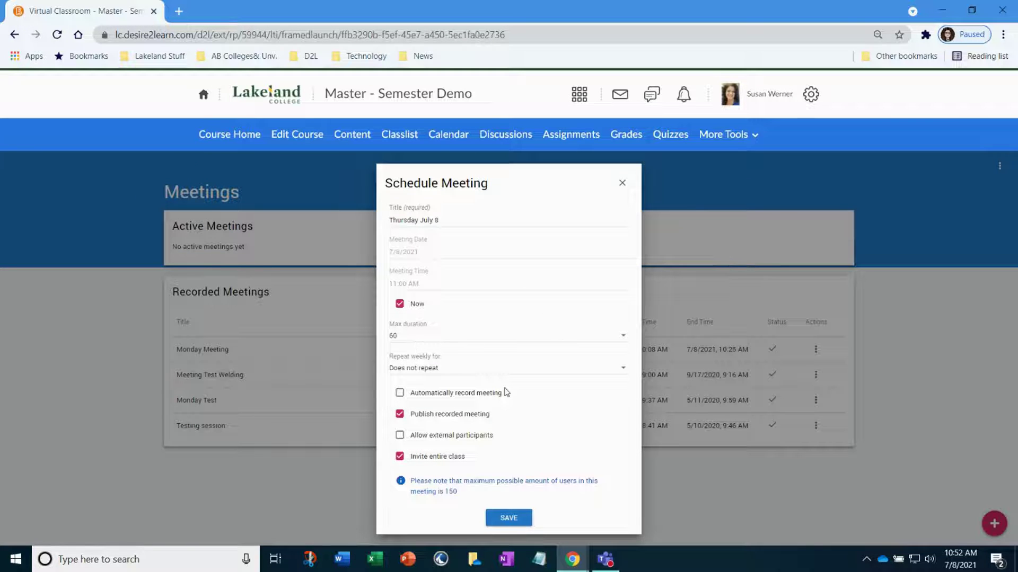
Step: Allow external participants in the meeting and save it
{"action": "mouse_move", "coordinate": [481, 401]}
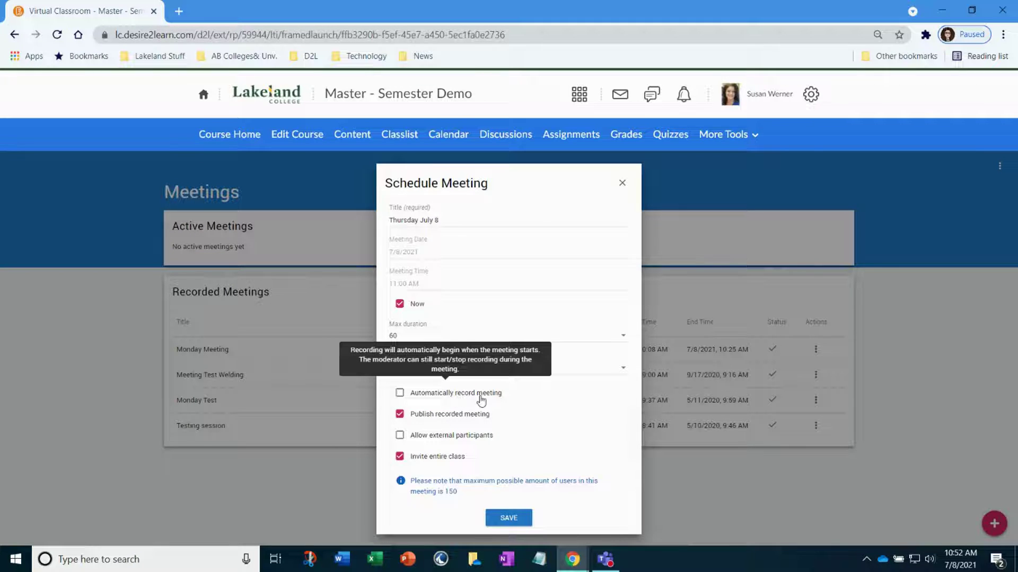
{"action": "left_click", "coordinate": [399, 436]}
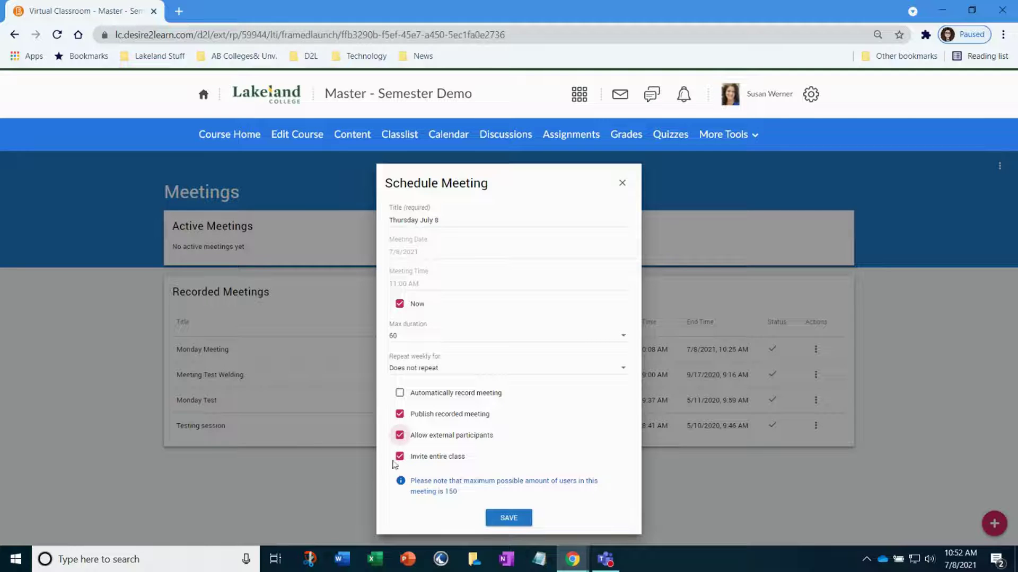
{"action": "mouse_move", "coordinate": [433, 442]}
{"action": "mouse_move", "coordinate": [457, 439]}
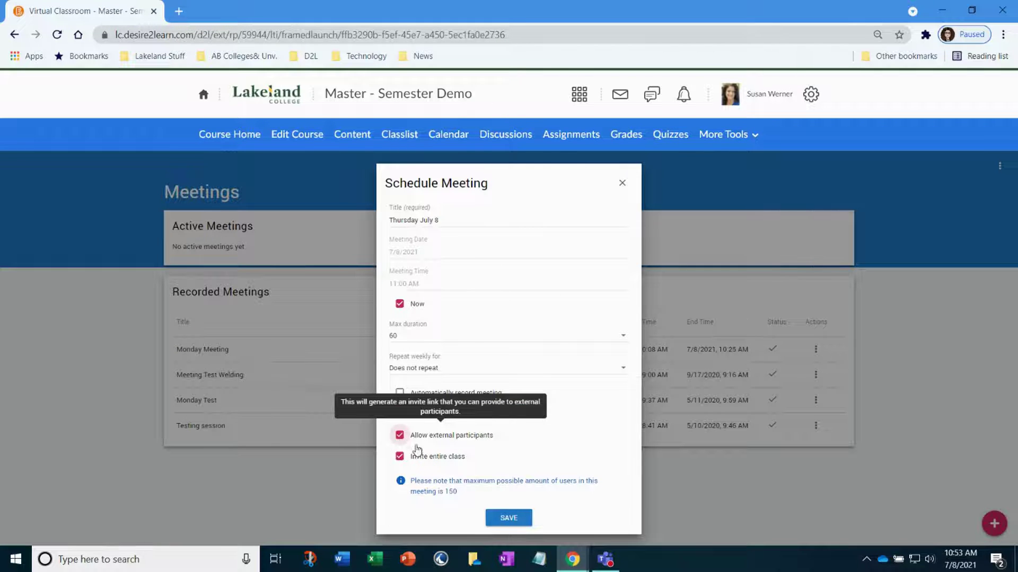
{"action": "mouse_move", "coordinate": [429, 466]}
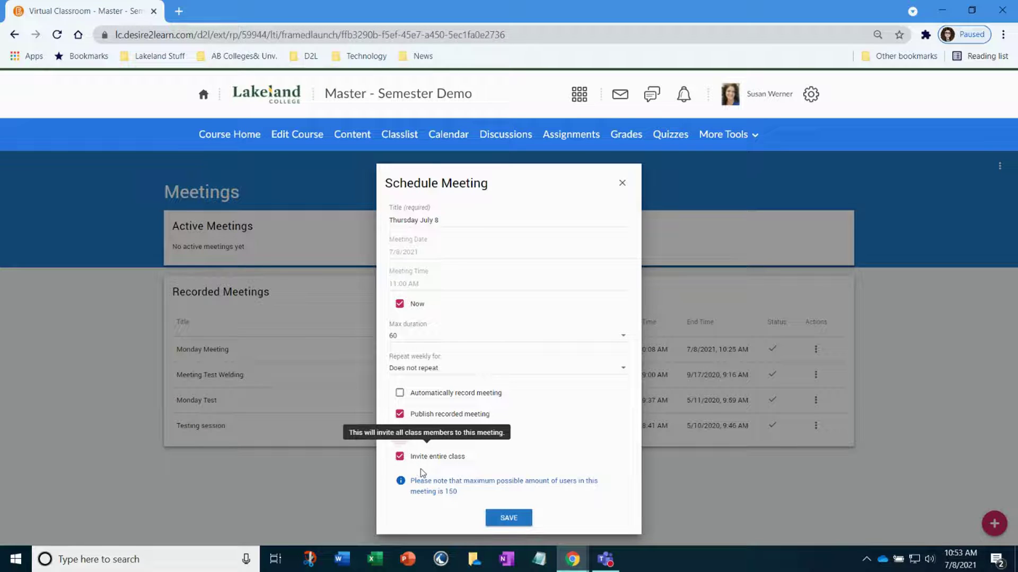
{"action": "left_click", "coordinate": [512, 518]}
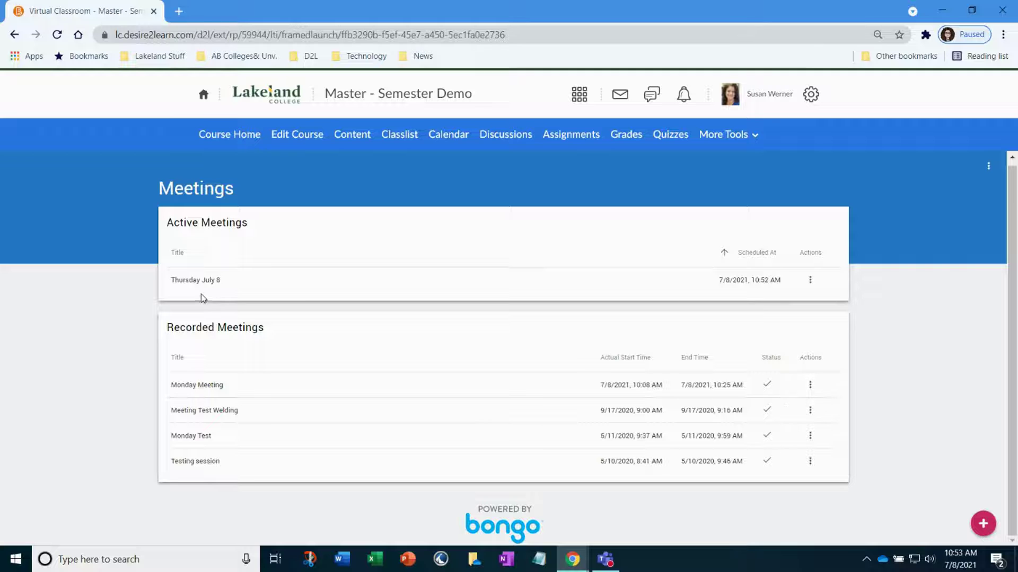
Step: Check the upcoming events in the course home page's calendar for the Thursday July 8 meeting
{"action": "left_click", "coordinate": [228, 135]}
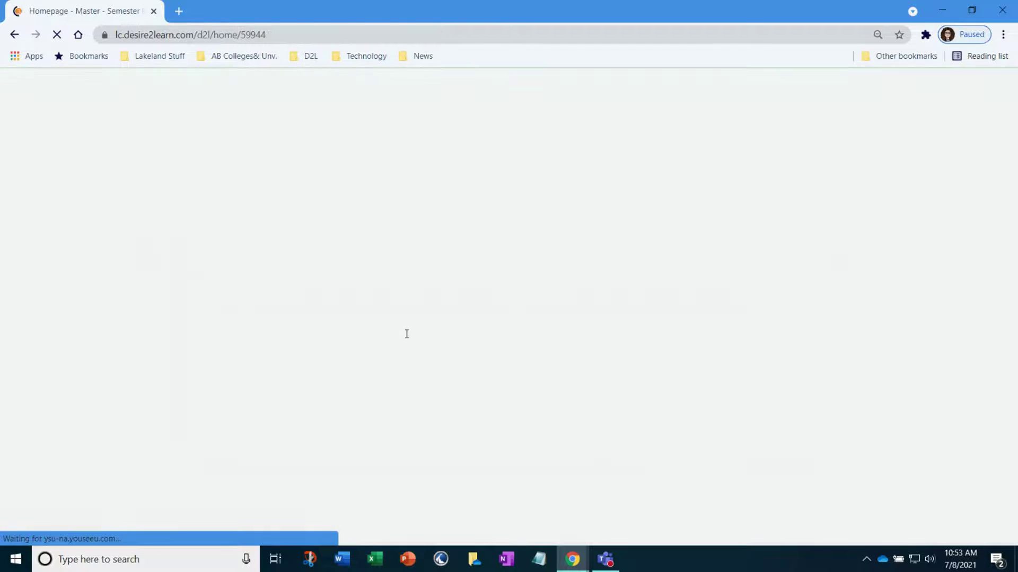
{"action": "scroll", "coordinate": [392, 345], "scroll_direction": "down", "scroll_amount": 7}
{"action": "scroll", "coordinate": [253, 365], "scroll_direction": "down", "scroll_amount": 2}
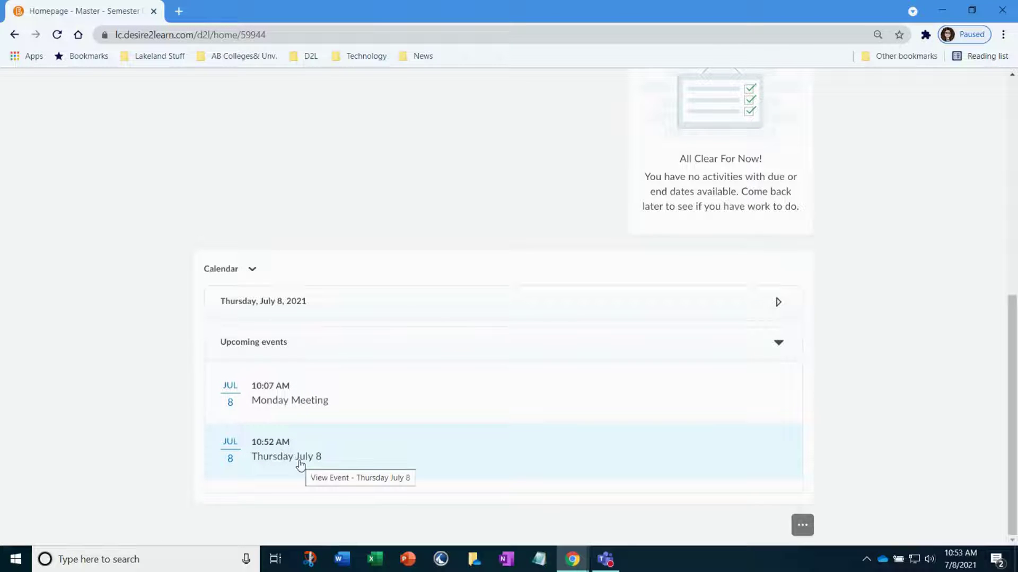
Step: Return to the Virtual Classroom and launch the active Thursday July 8 meeting
{"action": "scroll", "coordinate": [314, 466], "scroll_direction": "up", "scroll_amount": 10}
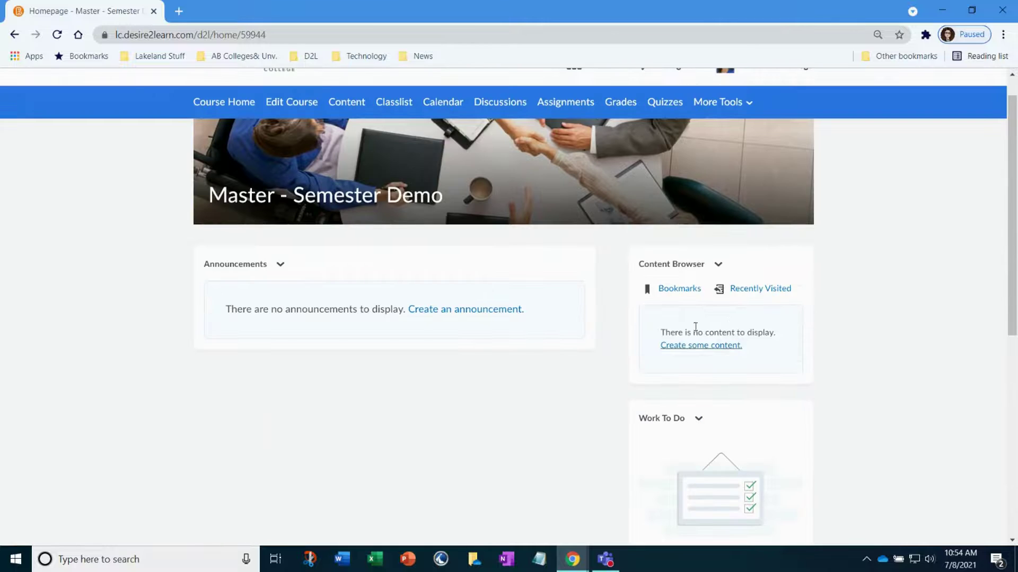
{"action": "left_click", "coordinate": [722, 102]}
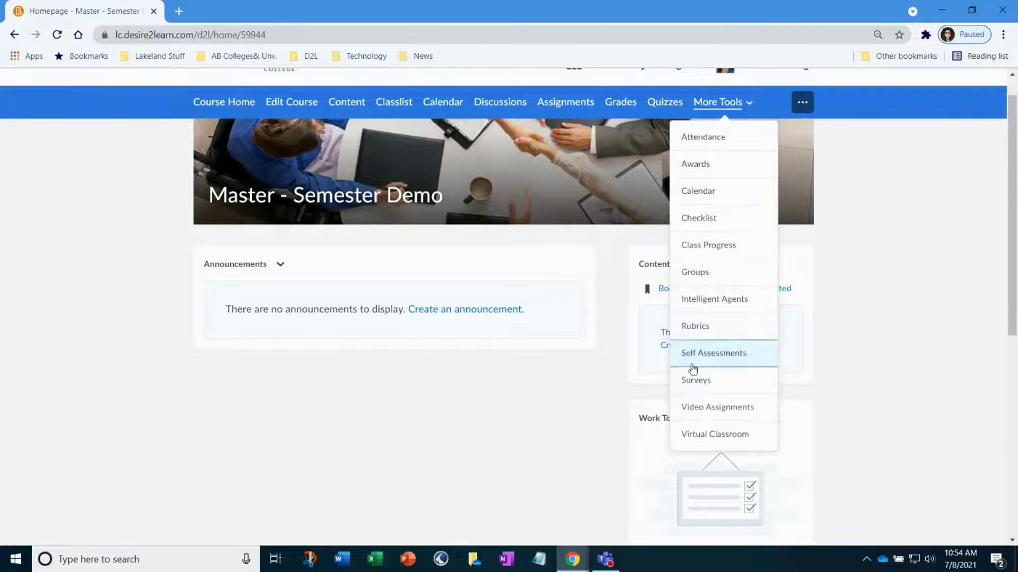
{"action": "left_click", "coordinate": [689, 437]}
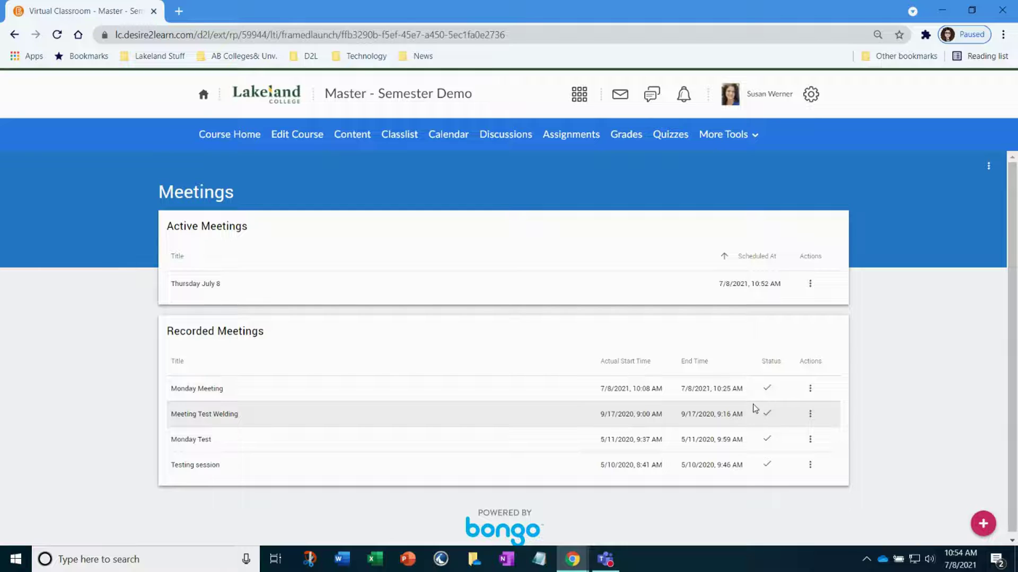
{"action": "left_click", "coordinate": [812, 285]}
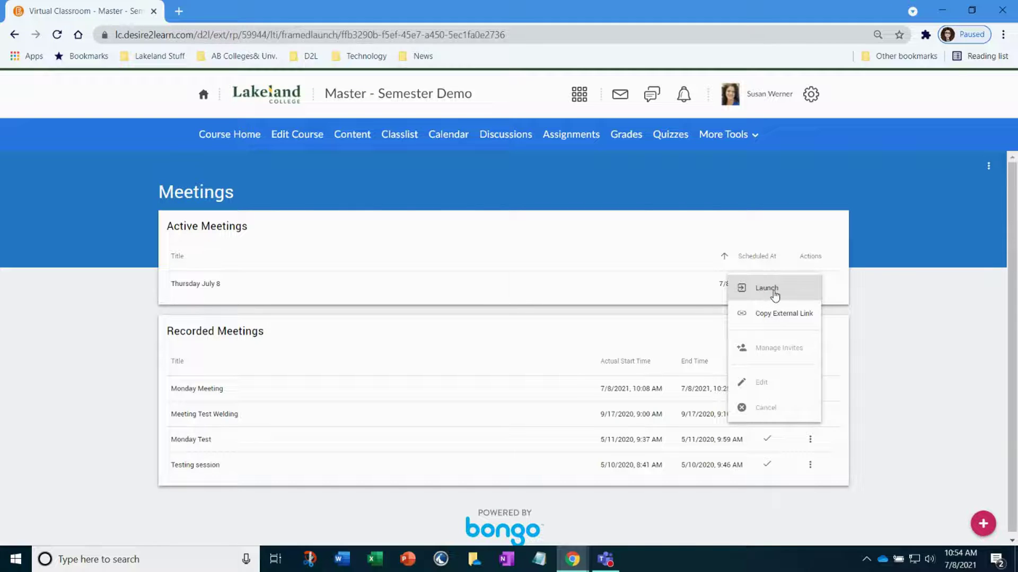
{"action": "left_click", "coordinate": [775, 294]}
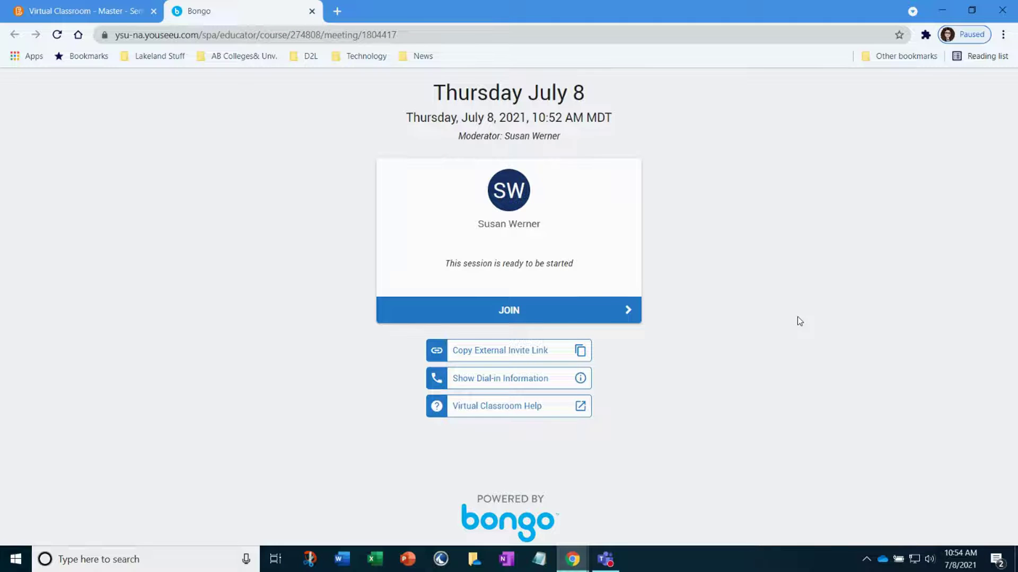
Step: Join the session with microphone audio and allow the site to use the microphone
{"action": "left_click", "coordinate": [524, 313]}
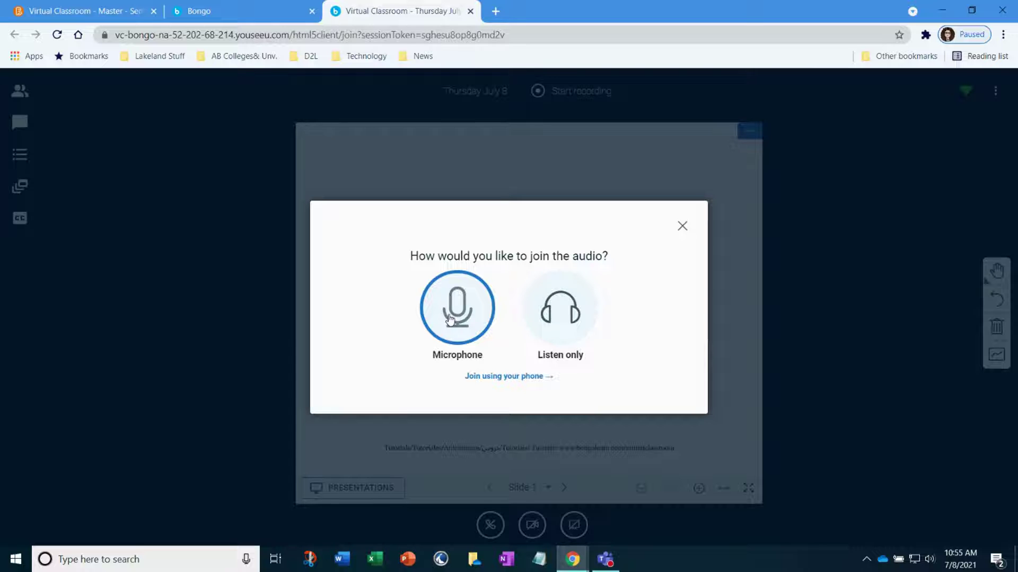
{"action": "left_click", "coordinate": [449, 318]}
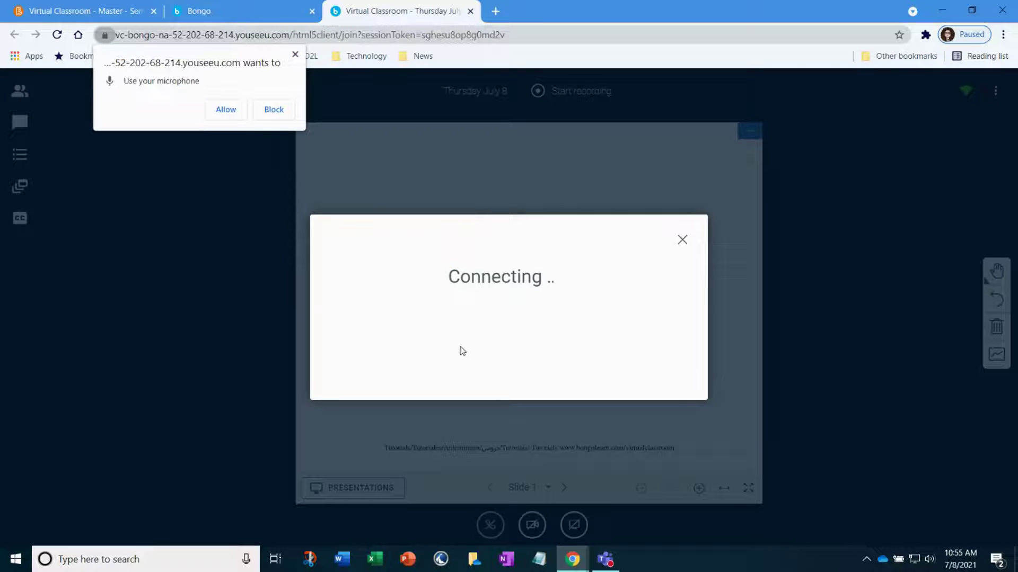
{"action": "left_click", "coordinate": [226, 109]}
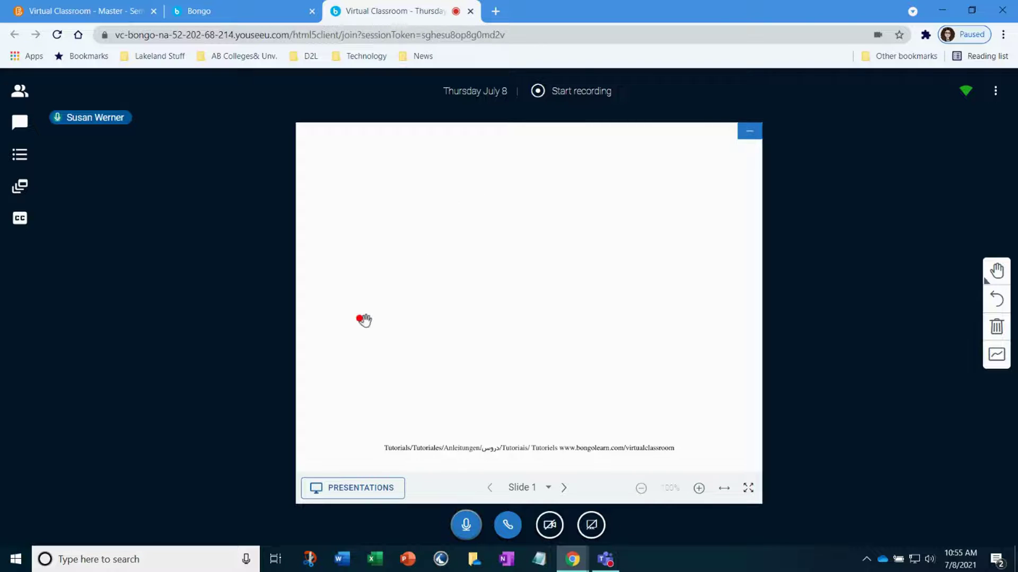
Step: Look through the session's participant list, public chat and polling options
{"action": "left_click", "coordinate": [30, 92]}
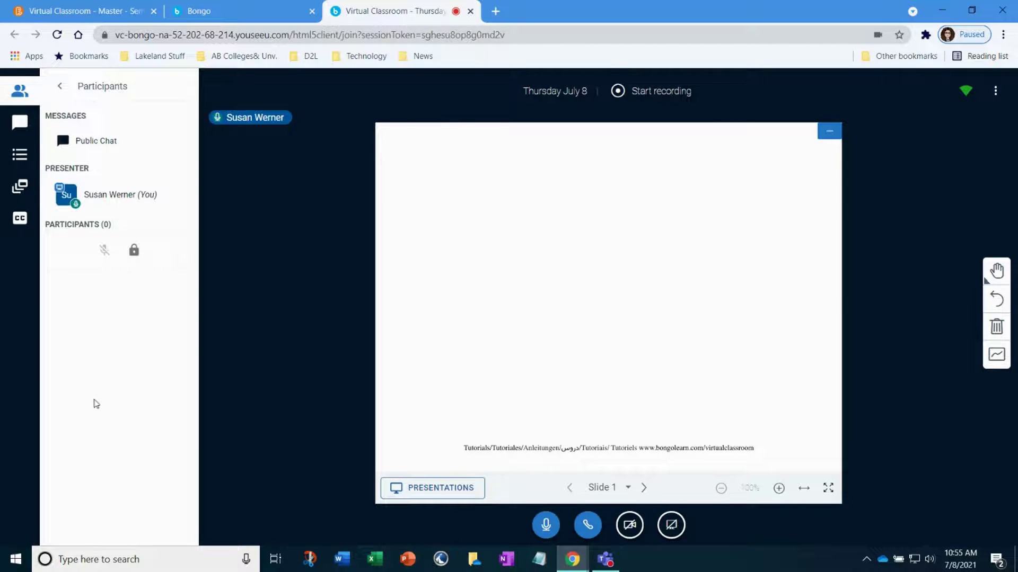
{"action": "left_click", "coordinate": [26, 123]}
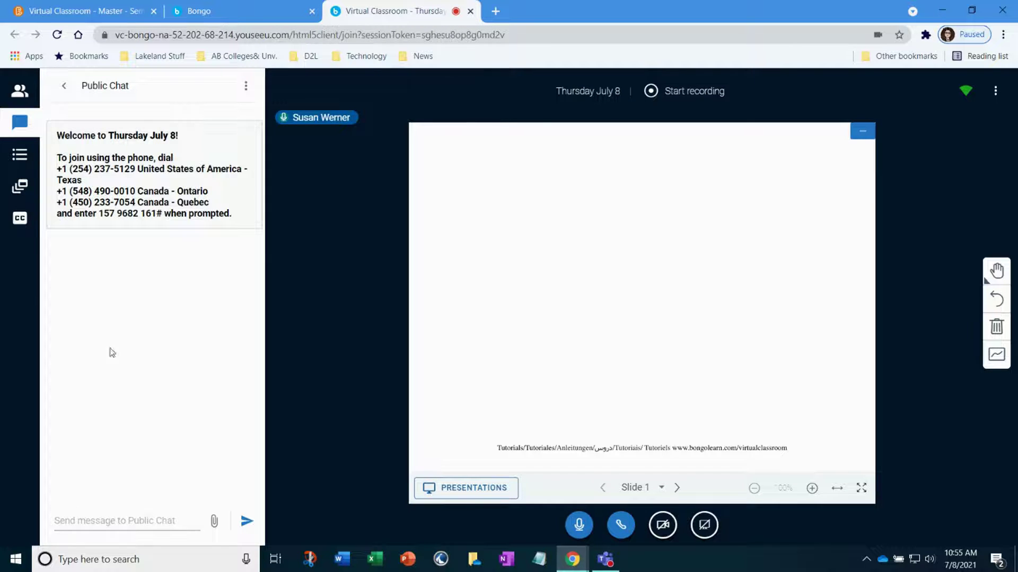
{"action": "left_click", "coordinate": [24, 158]}
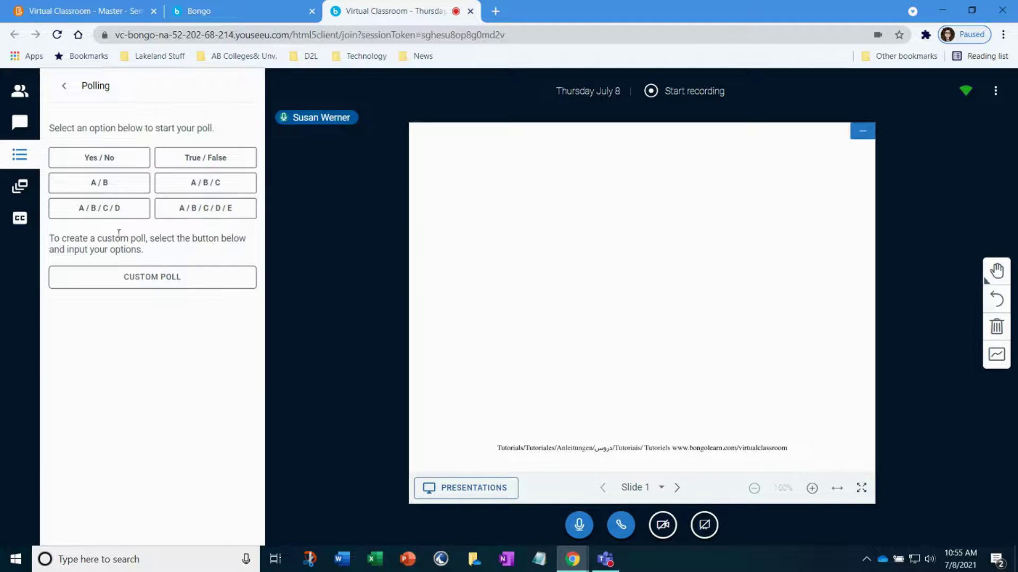
Step: Look through the breakout room setup, including the number of rooms, cancel it, and check the session's additional options
{"action": "left_click", "coordinate": [22, 187]}
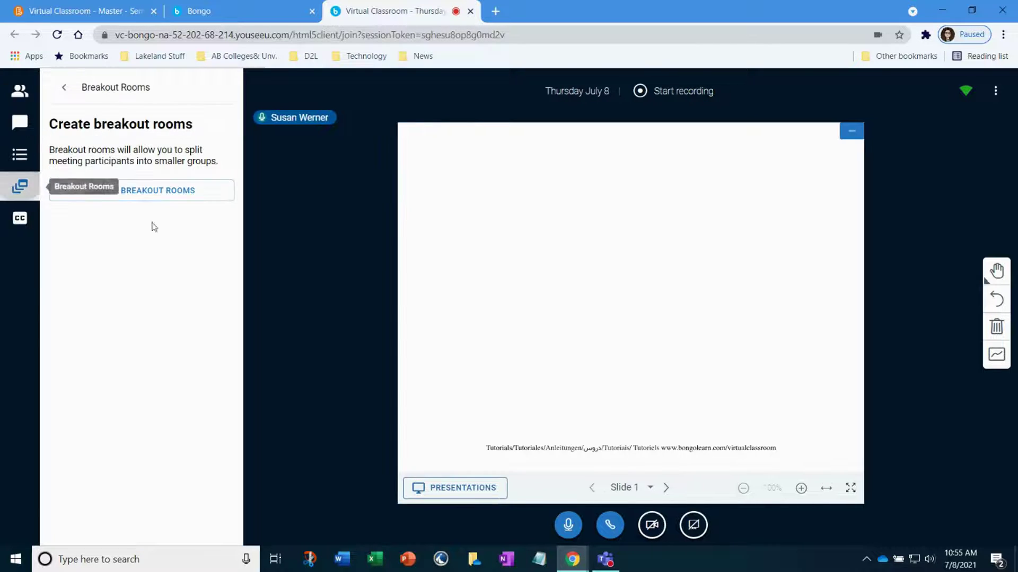
{"action": "left_click", "coordinate": [142, 191]}
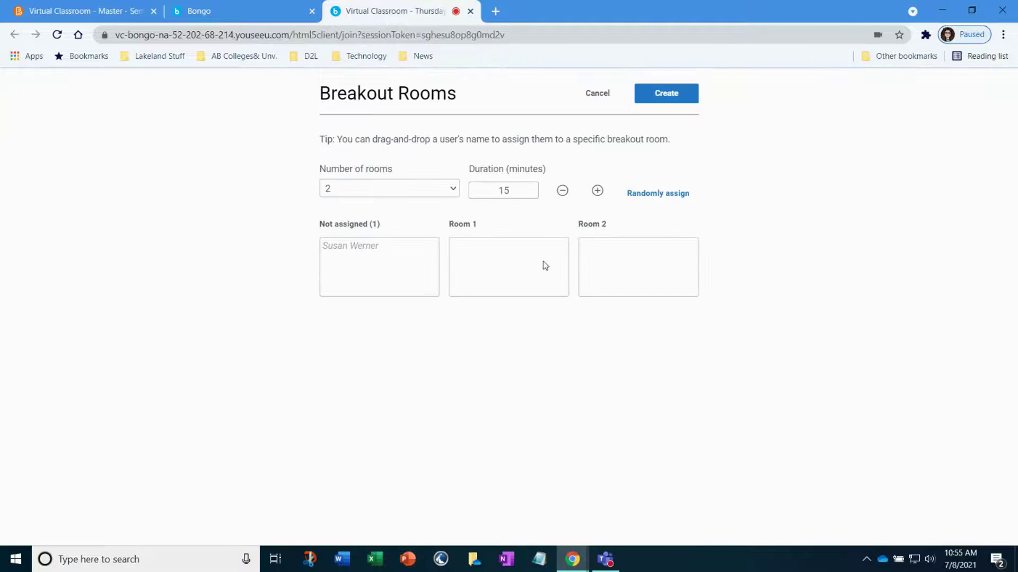
{"action": "left_click", "coordinate": [454, 187]}
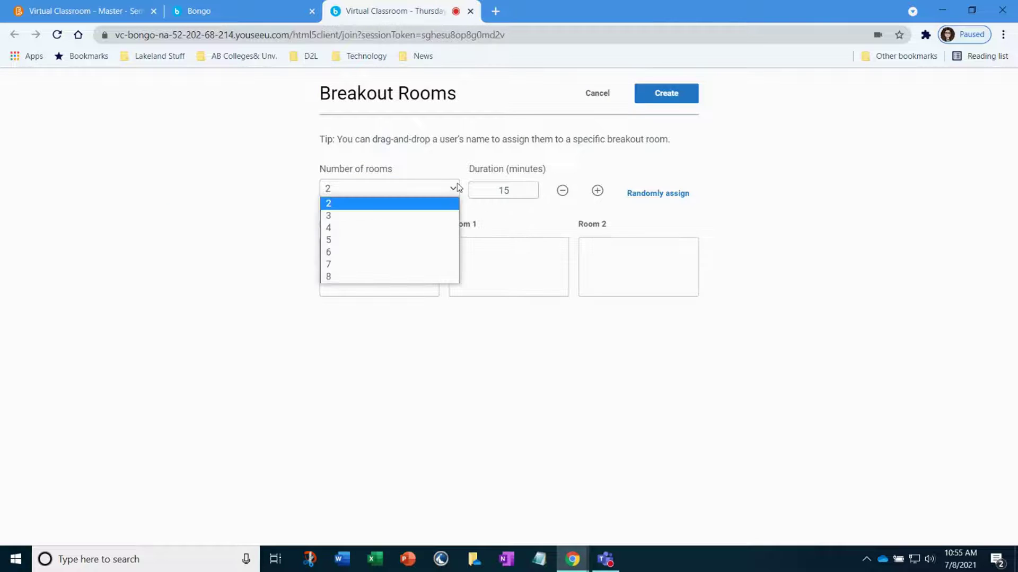
{"action": "left_click", "coordinate": [456, 355]}
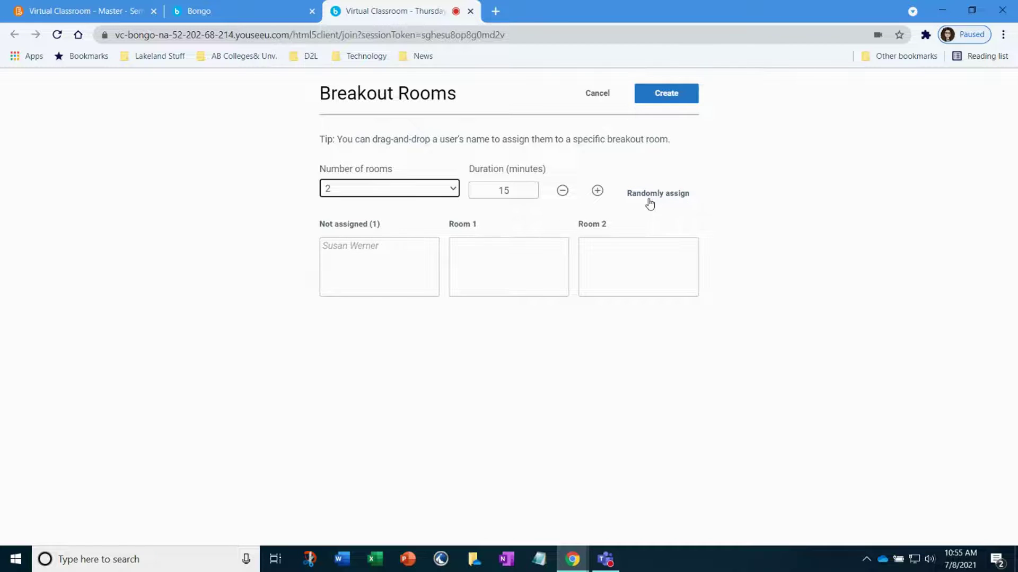
{"action": "left_click", "coordinate": [597, 94]}
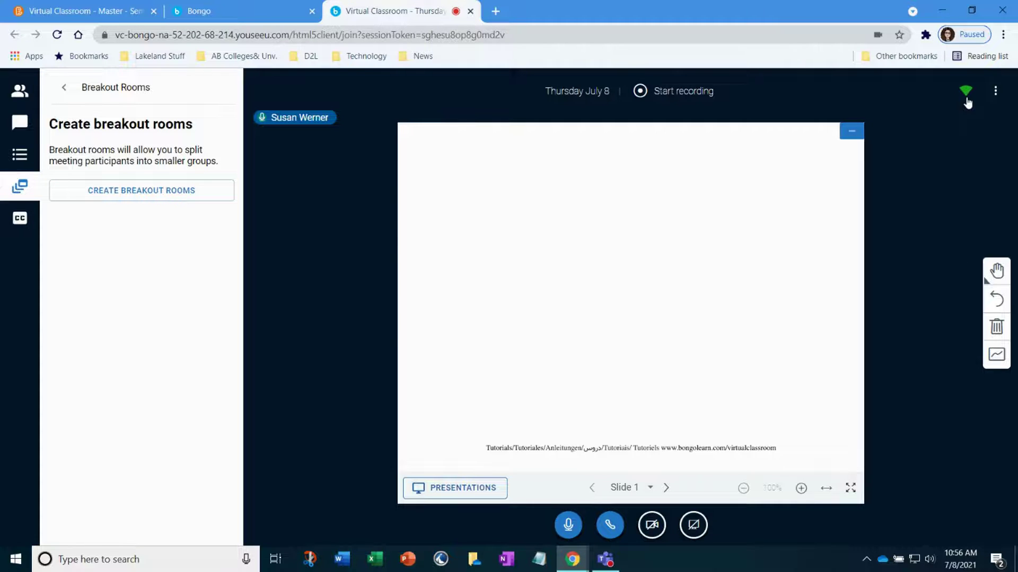
{"action": "left_click", "coordinate": [996, 91]}
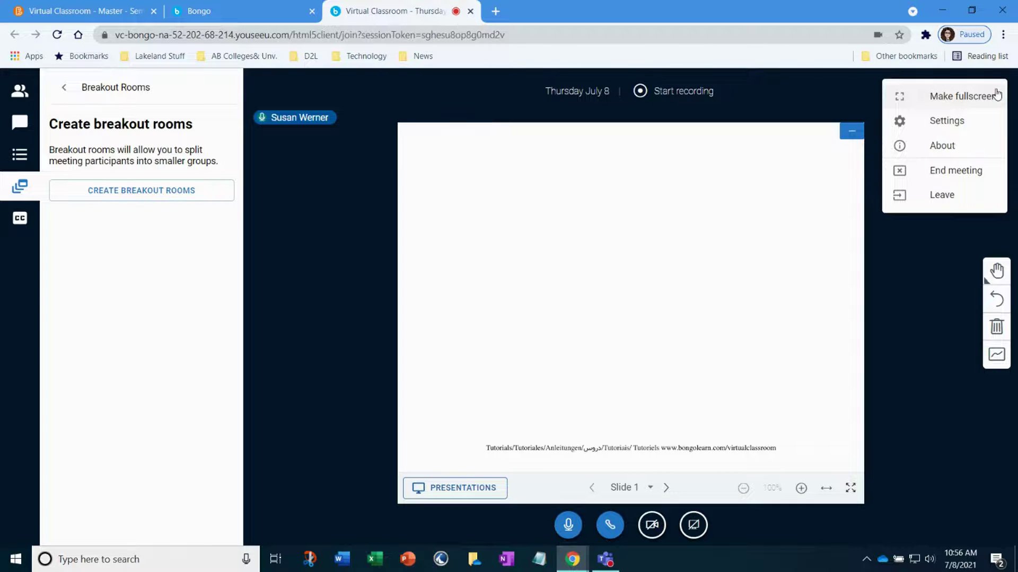
{"action": "left_click", "coordinate": [880, 305]}
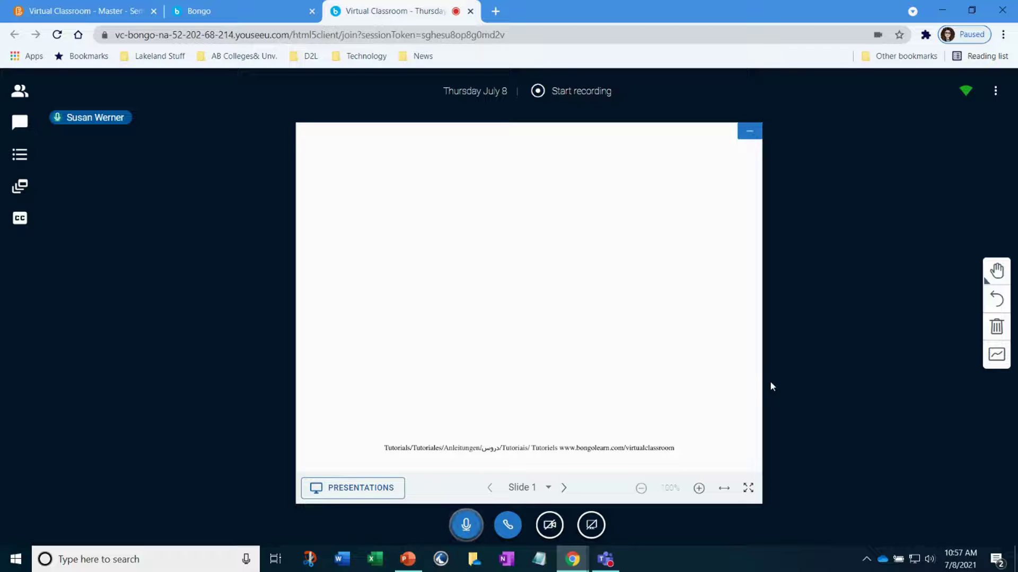
Step: Upload Stage 3 Quiz Results.pdf as the session's current presentation
{"action": "left_click", "coordinate": [329, 493]}
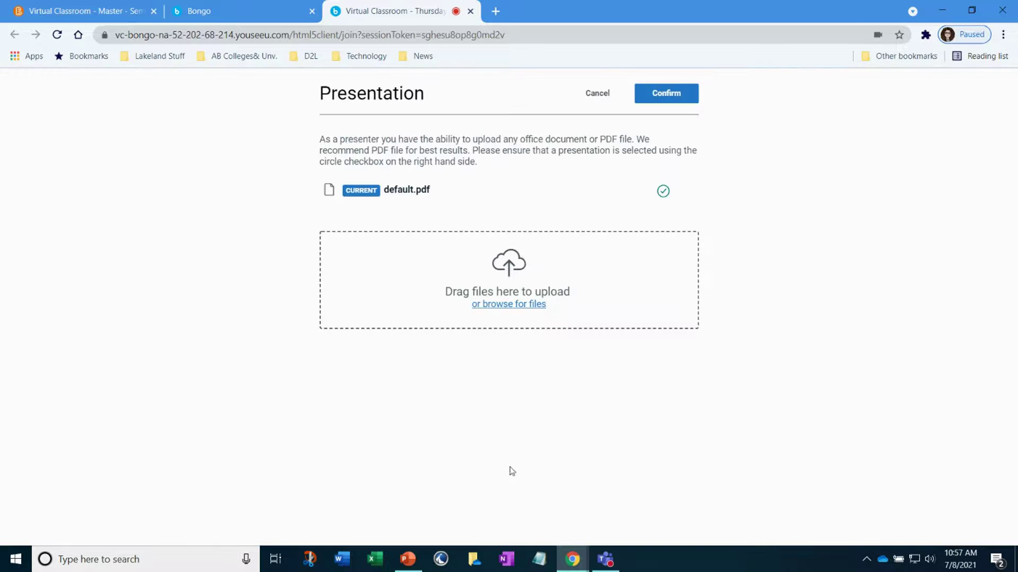
{"action": "left_click", "coordinate": [536, 304]}
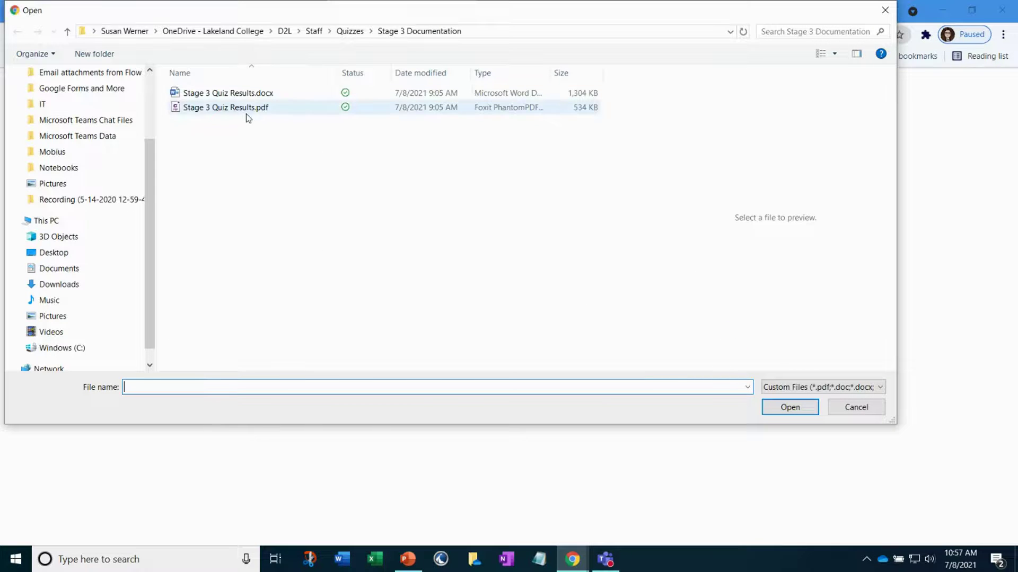
{"action": "left_click", "coordinate": [243, 109]}
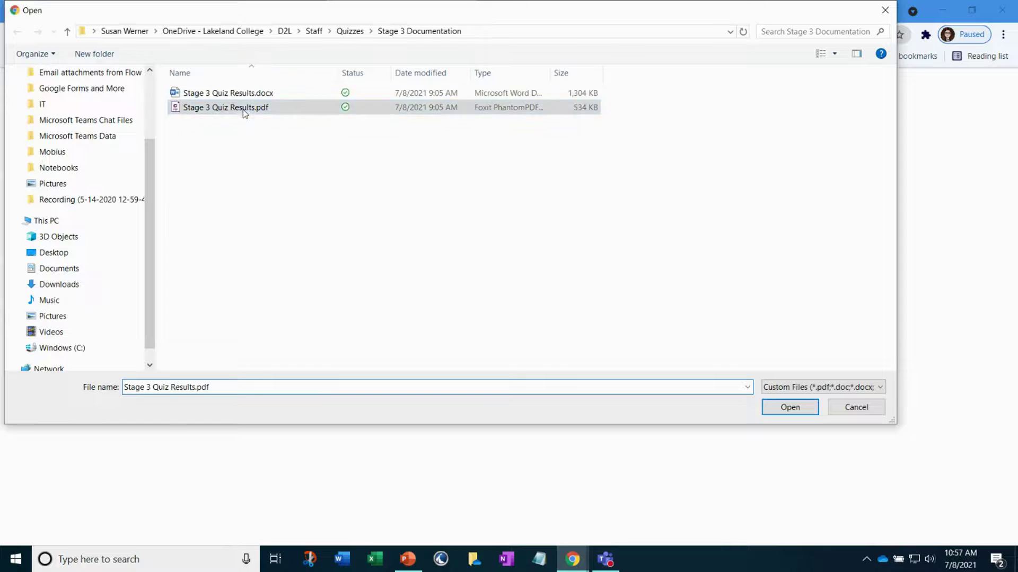
{"action": "left_click", "coordinate": [789, 408]}
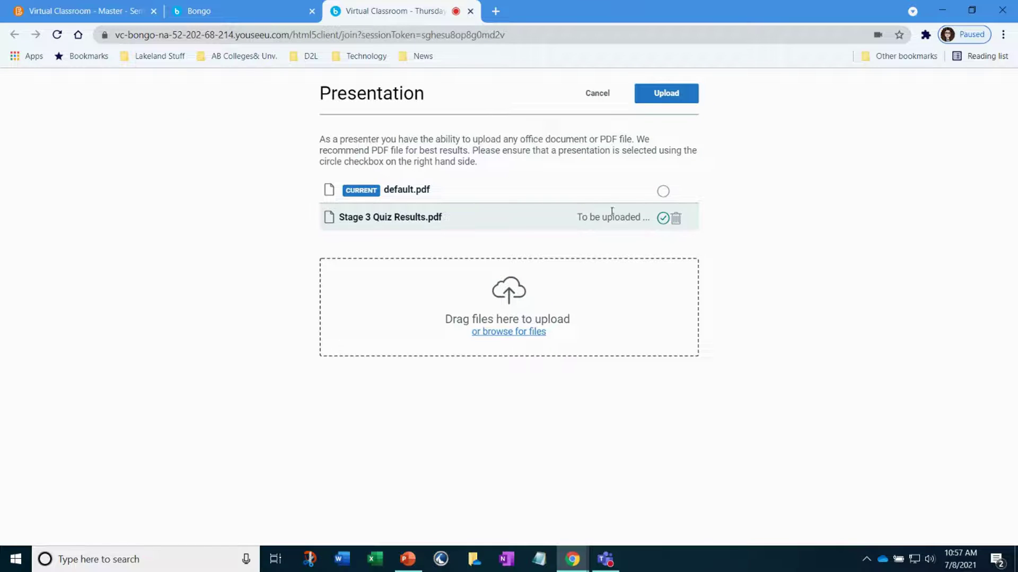
{"action": "left_click", "coordinate": [666, 93]}
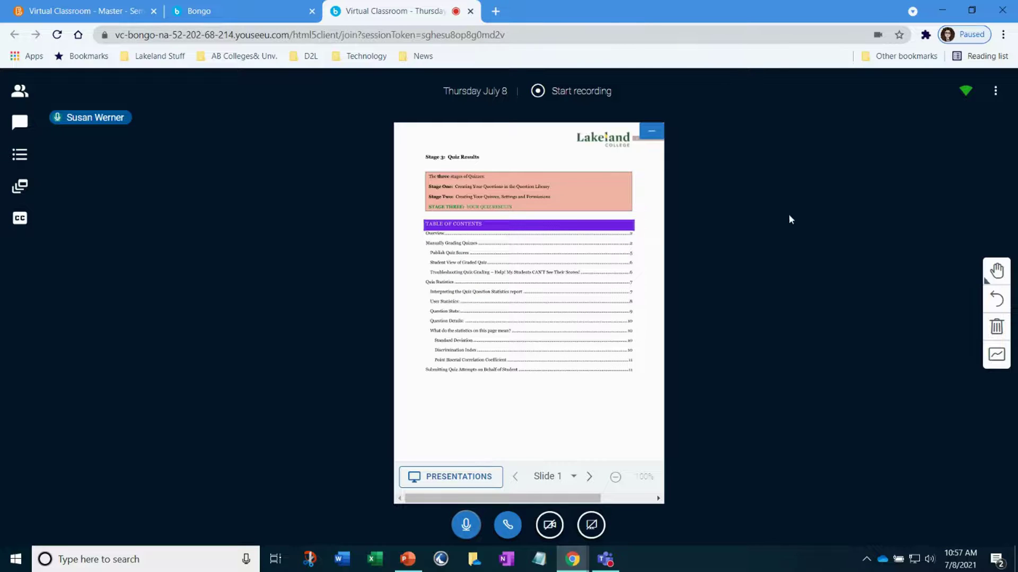
Step: Switch the session to fullscreen and return to the normal view
{"action": "left_click", "coordinate": [998, 92]}
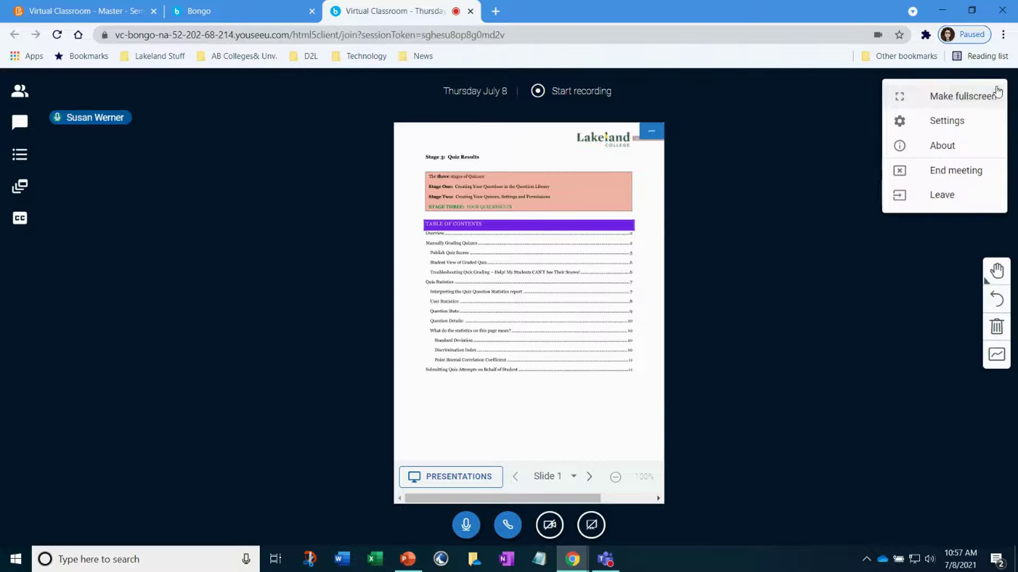
{"action": "left_click", "coordinate": [956, 97]}
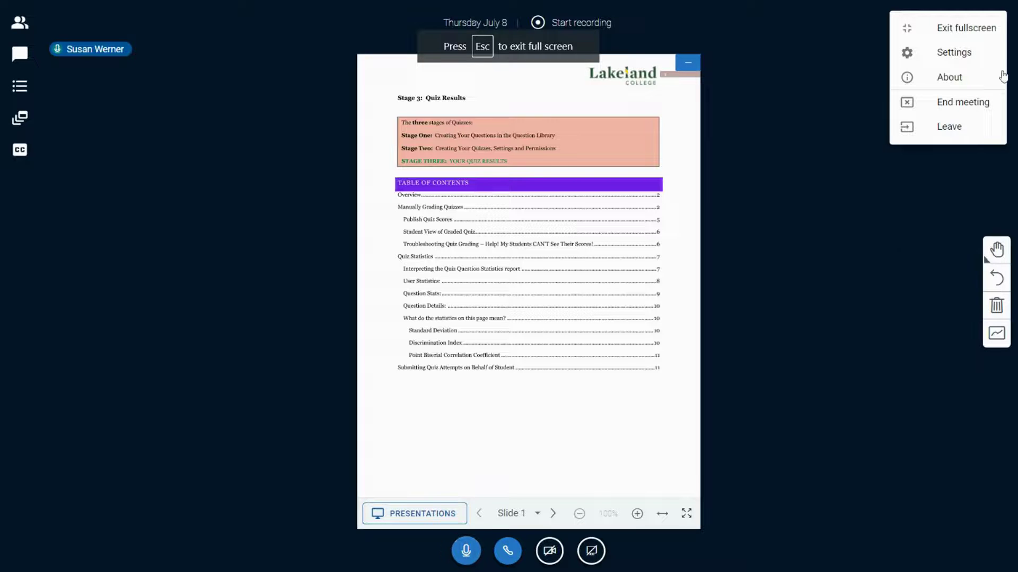
{"action": "left_click", "coordinate": [1000, 28]}
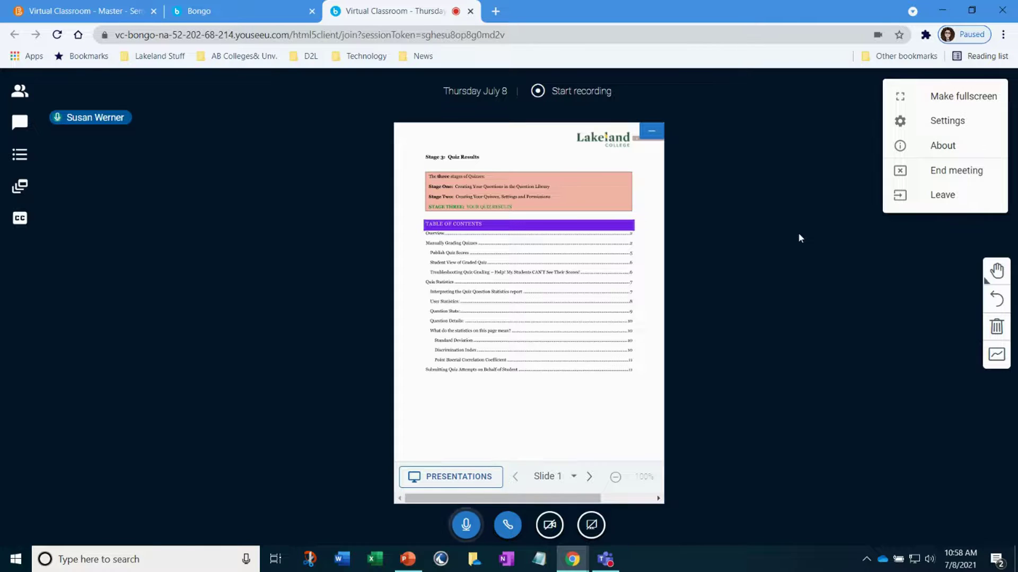
Step: Share the entire Screen 1 in the session
{"action": "left_click", "coordinate": [592, 527]}
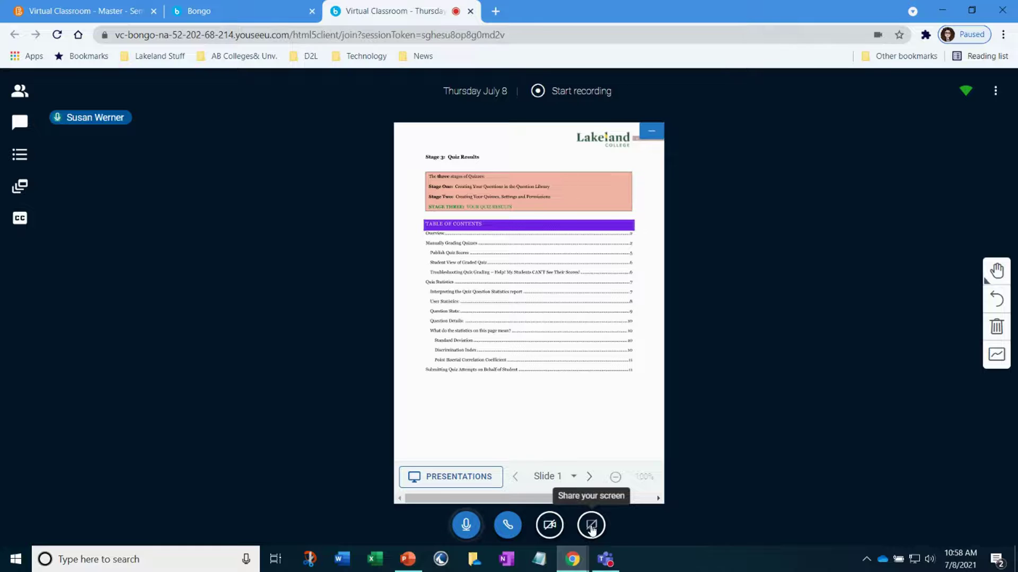
{"action": "left_click", "coordinate": [592, 528]}
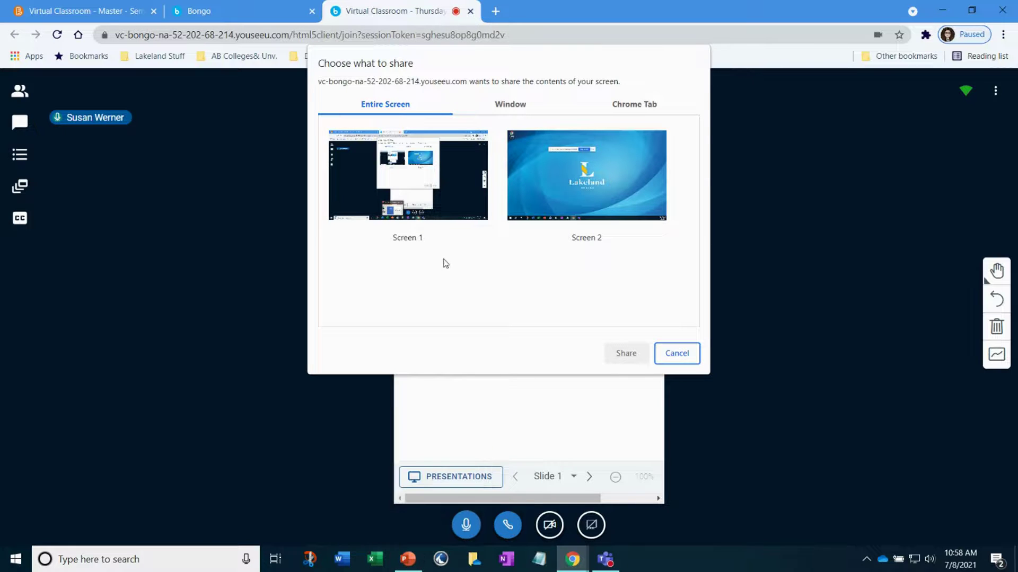
{"action": "left_click", "coordinate": [399, 192]}
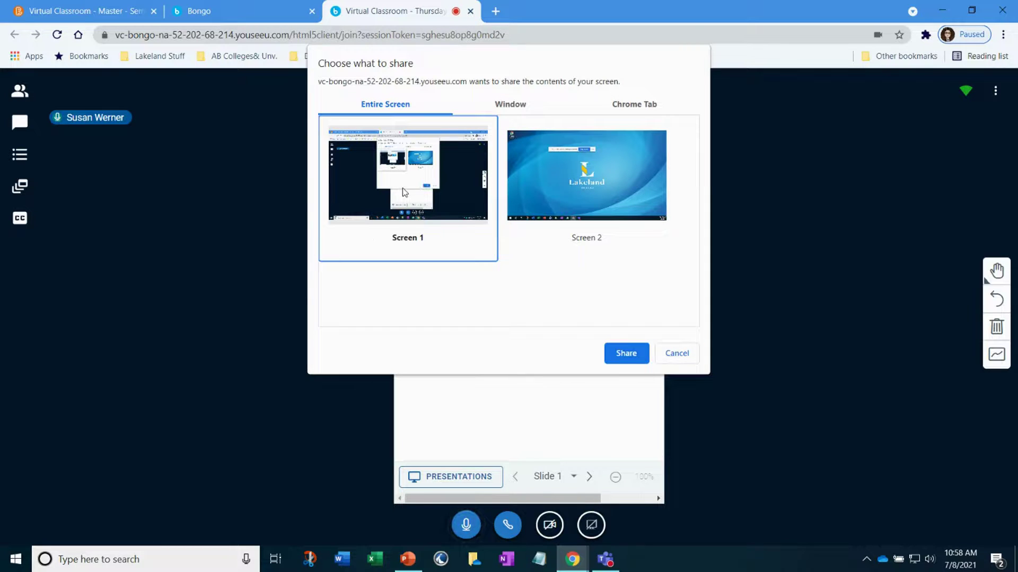
{"action": "left_click", "coordinate": [626, 353]}
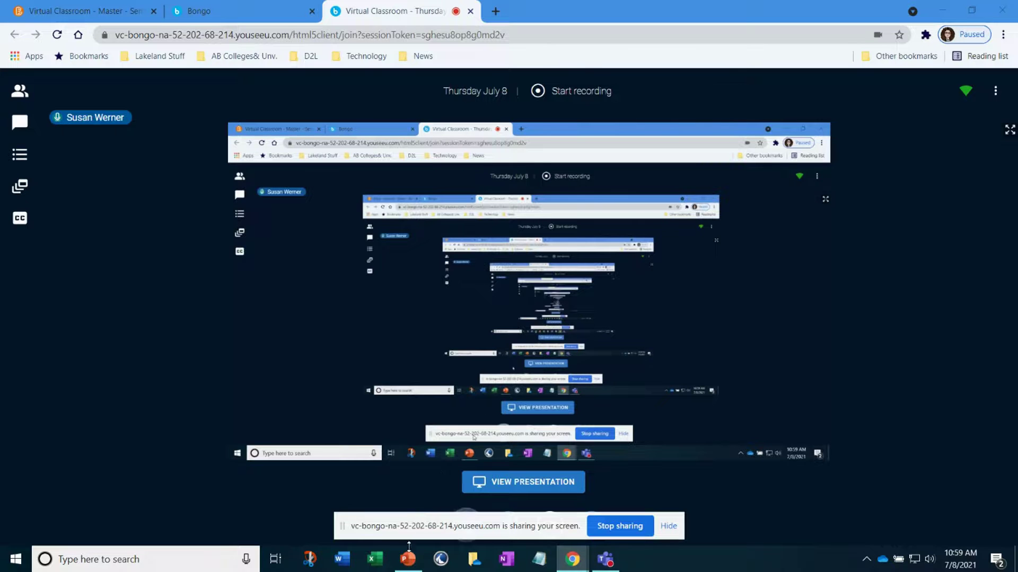
Step: Switch to PowerPoint to show the Workshop 5 Intelligent Agents slides on the shared screen, and return to the Virtual Classroom session
{"action": "left_click", "coordinate": [409, 564]}
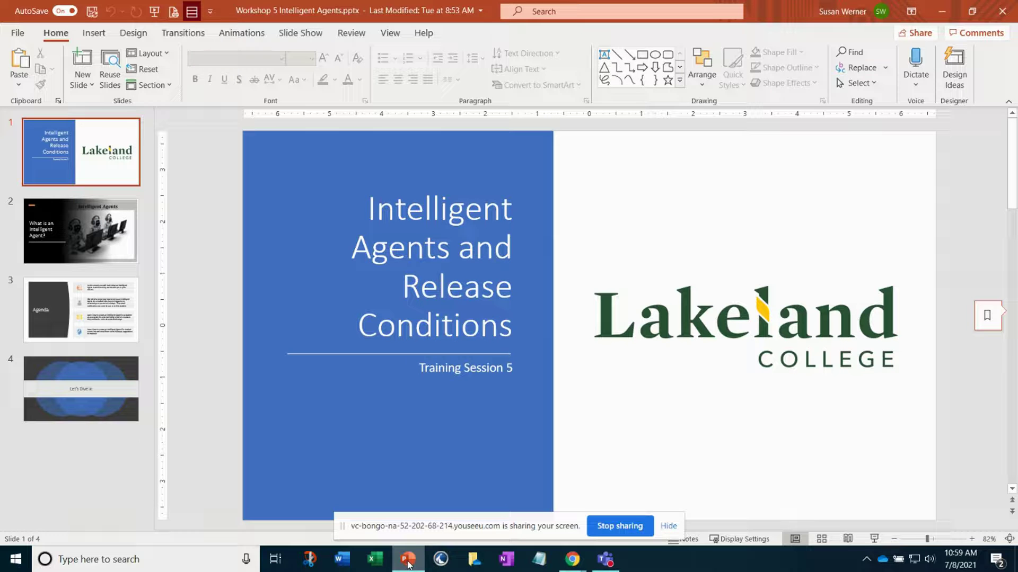
{"action": "mouse_move", "coordinate": [562, 562]}
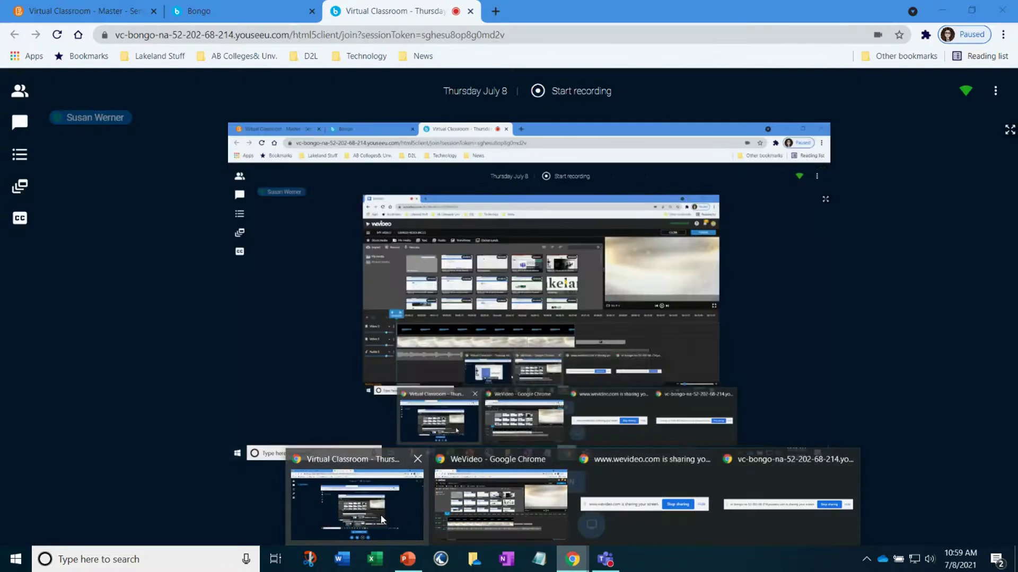
{"action": "left_click", "coordinate": [392, 507]}
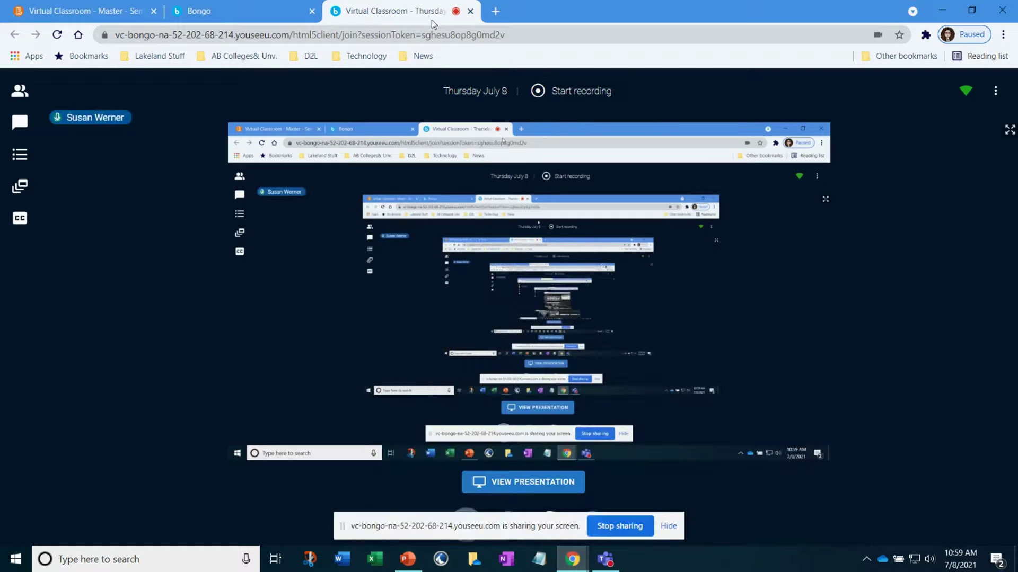
Step: Separate the Virtual Classroom session tab into its own browser window while the screen is being shared
{"action": "left_click", "coordinate": [470, 11]}
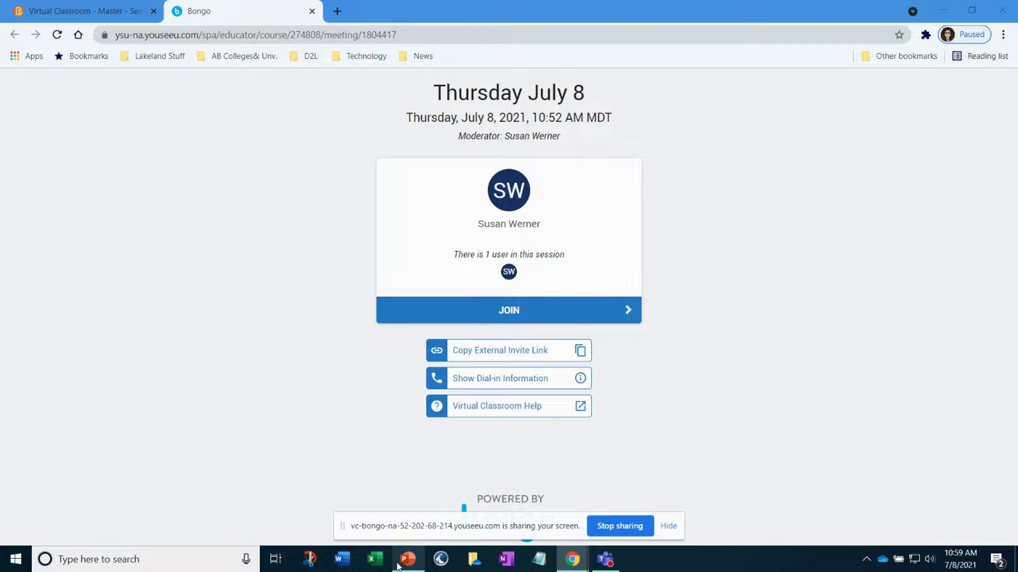
{"action": "mouse_move", "coordinate": [397, 566]}
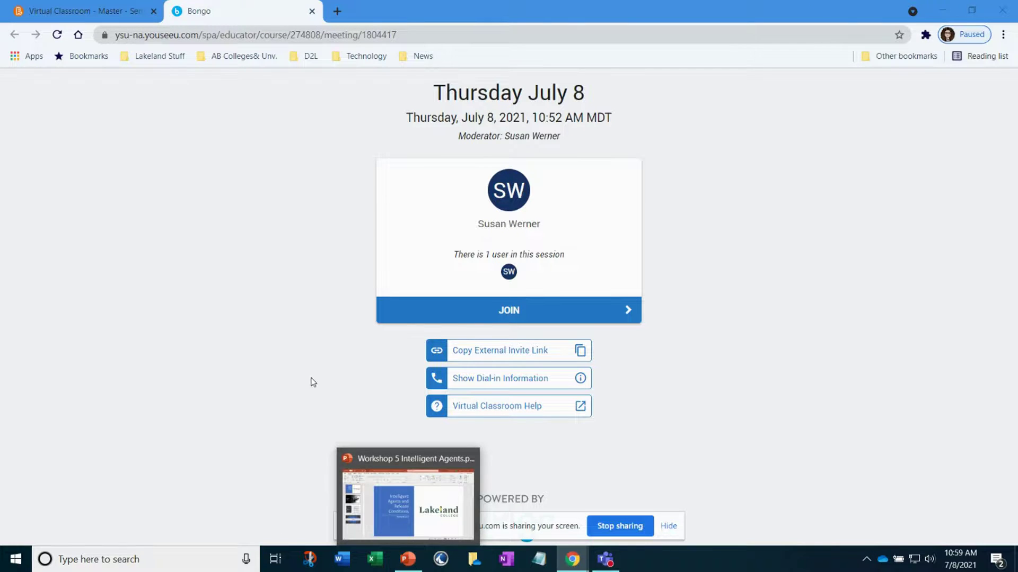
{"action": "left_click", "coordinate": [106, 11]}
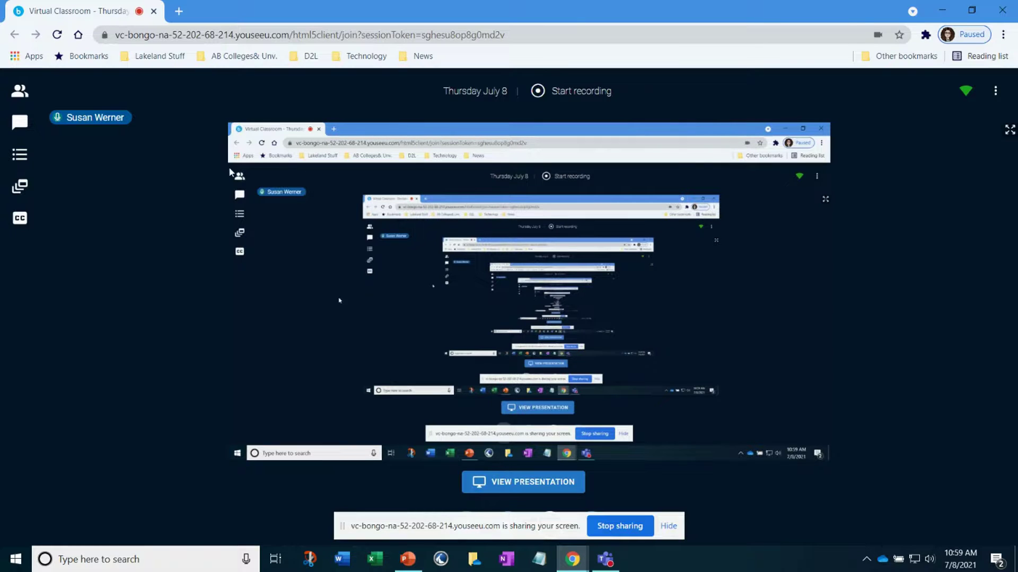
{"action": "left_click_drag", "start_coordinate": [85, 11], "coordinate": [199, 11]}
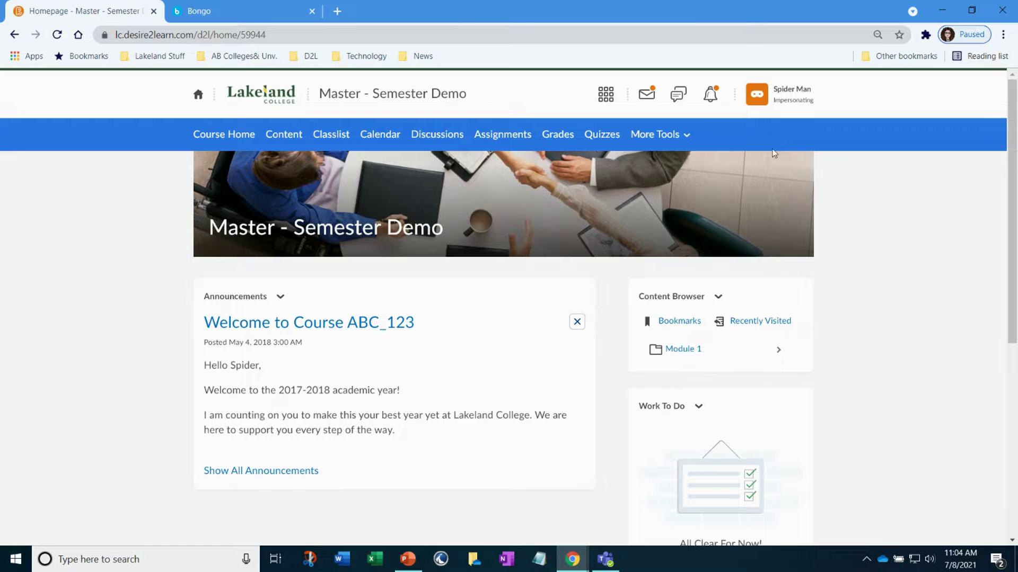
Step: Open the course's Virtual Classroom as the impersonated student, allow YouSeeU access without being asked again, and review the meetings list
{"action": "left_click", "coordinate": [669, 135]}
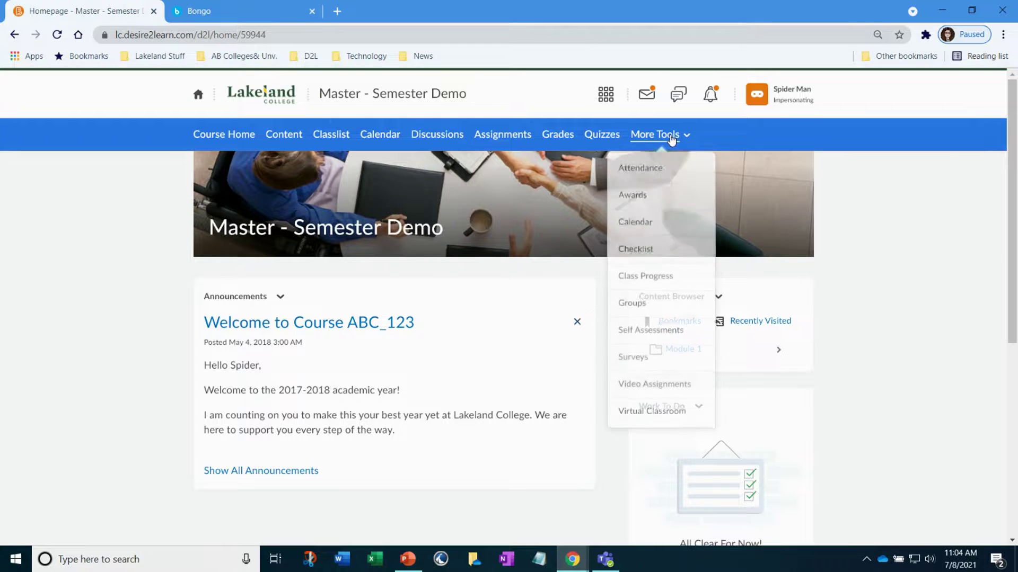
{"action": "left_click", "coordinate": [635, 417]}
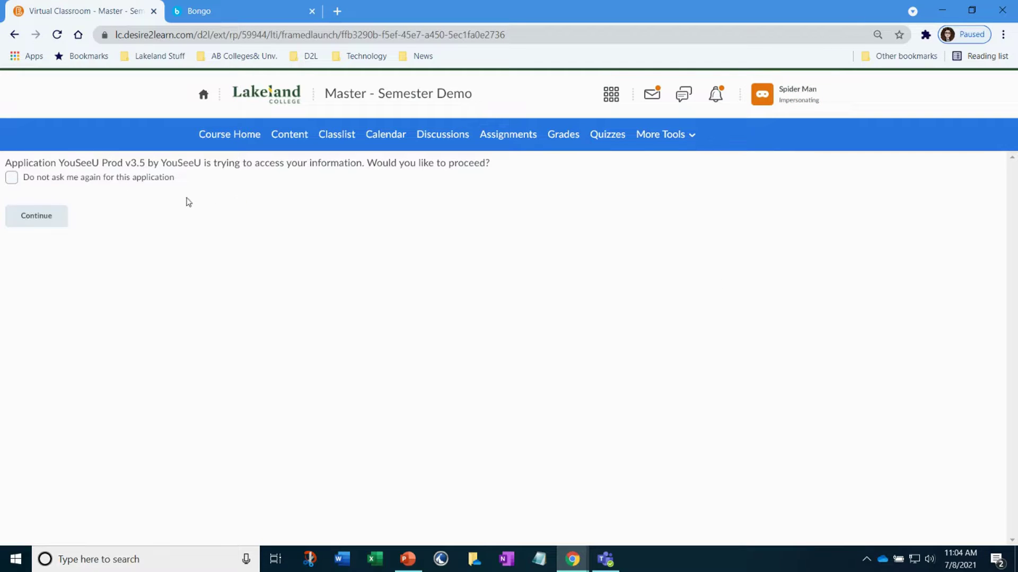
{"action": "left_click", "coordinate": [11, 178]}
{"action": "left_click", "coordinate": [25, 222]}
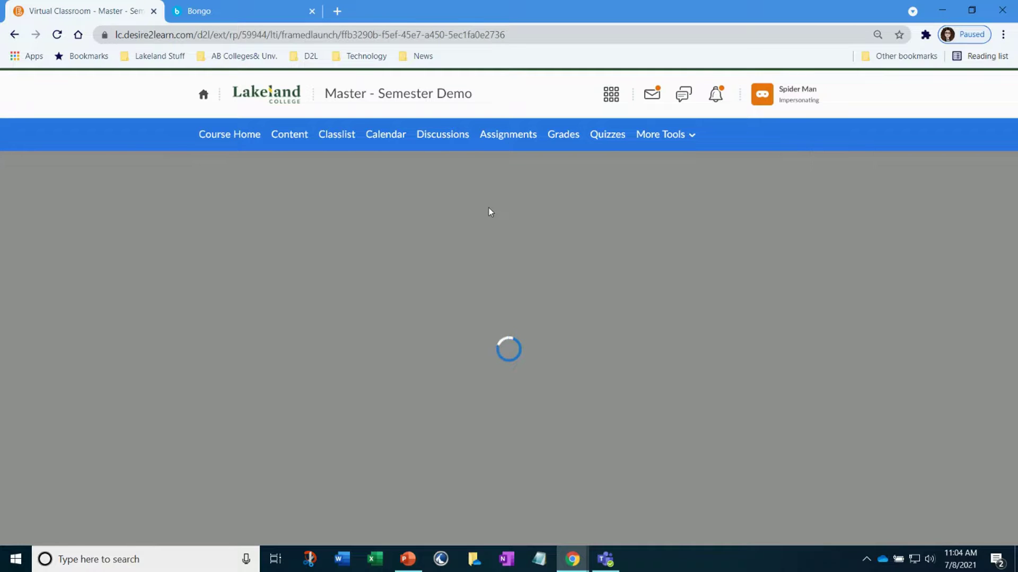
{"action": "scroll", "coordinate": [477, 228], "scroll_direction": "down", "scroll_amount": 3}
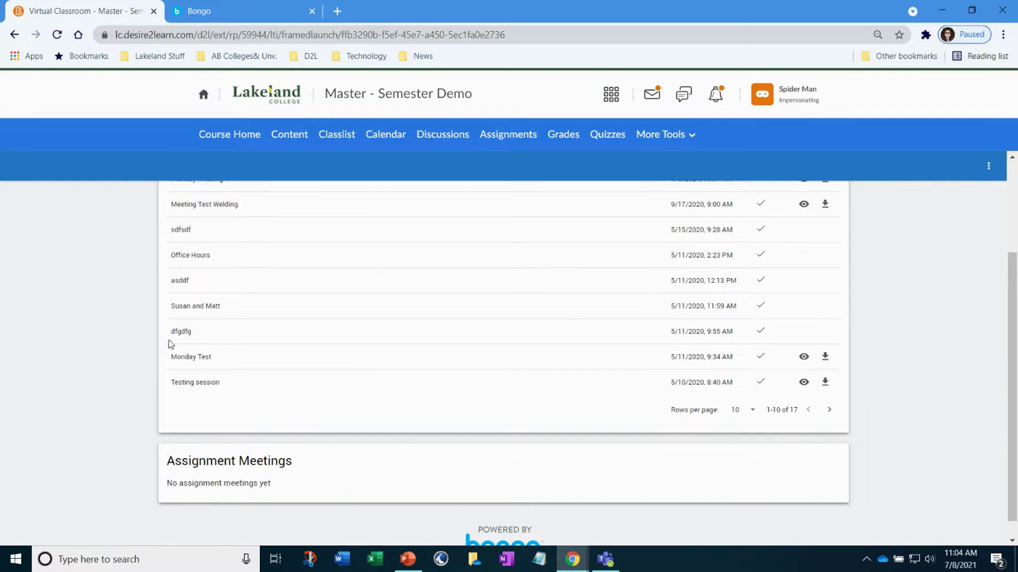
{"action": "scroll", "coordinate": [254, 355], "scroll_direction": "up", "scroll_amount": 3}
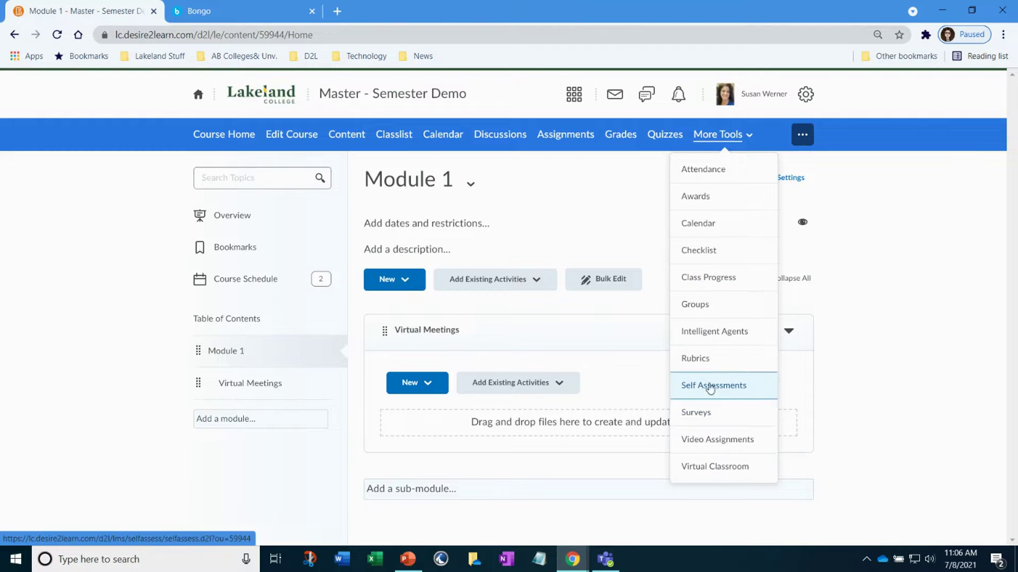
Step: Add the existing Thursday July 8 Virtual Classroom meeting to the Virtual Meetings sub-module of Module 1
{"action": "left_click", "coordinate": [137, 245]}
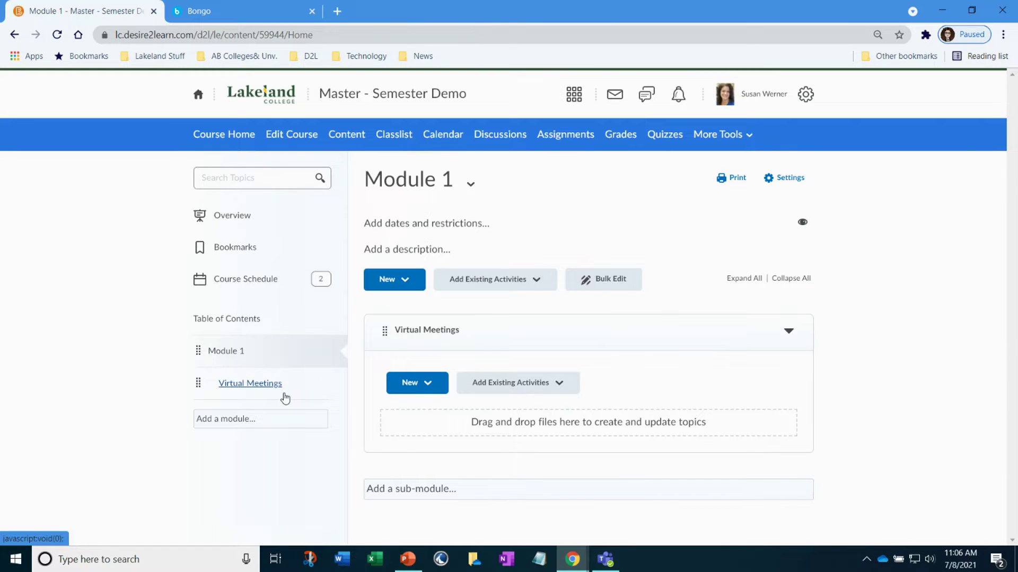
{"action": "left_click", "coordinate": [558, 385]}
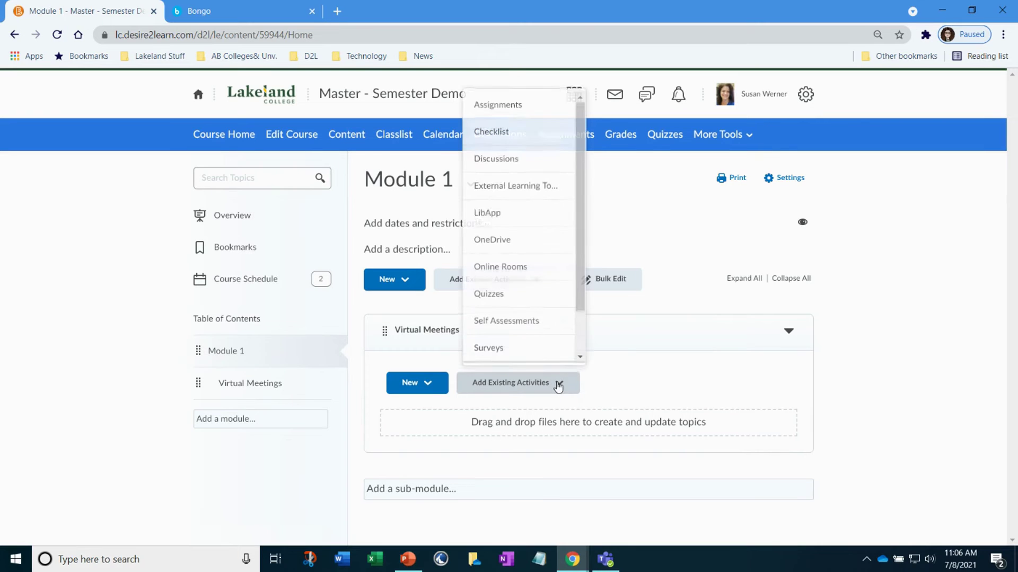
{"action": "scroll", "coordinate": [537, 268], "scroll_direction": "down", "scroll_amount": 2}
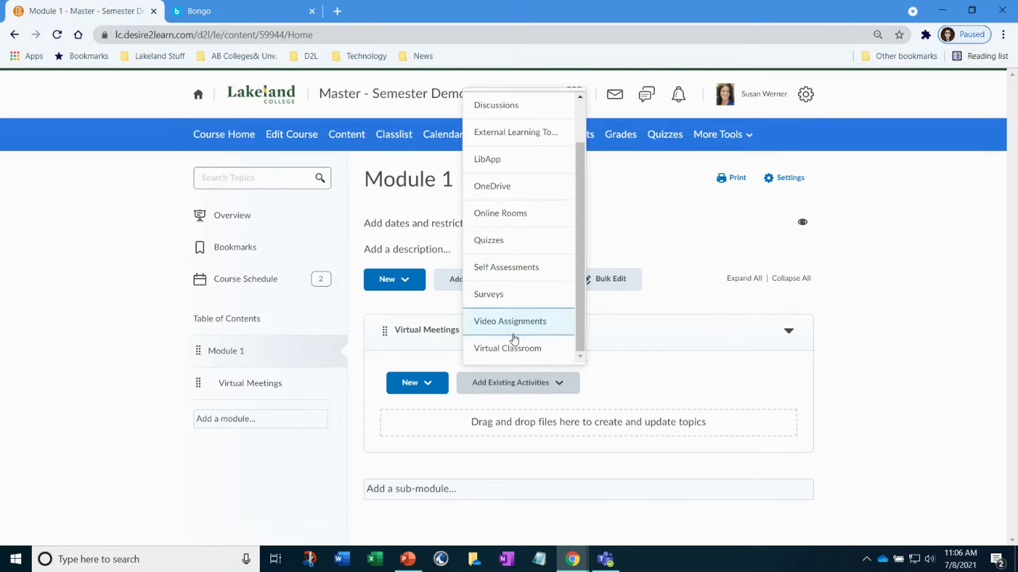
{"action": "left_click", "coordinate": [503, 354]}
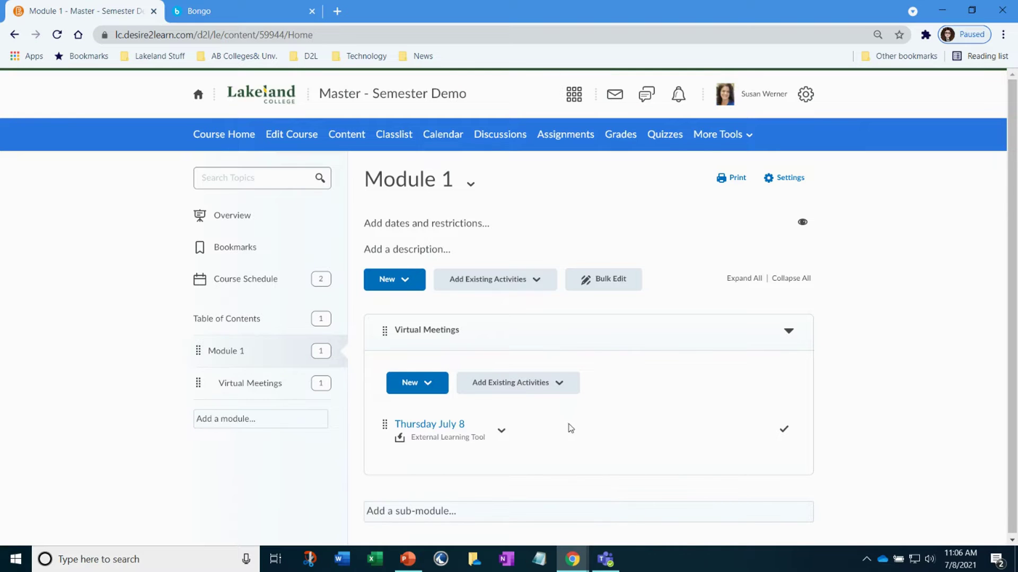
Step: Copy the external invite link of the Thursday July 8 meeting from its Bongo session page and return to Module 1
{"action": "key", "text": "ctrl+Tab"}
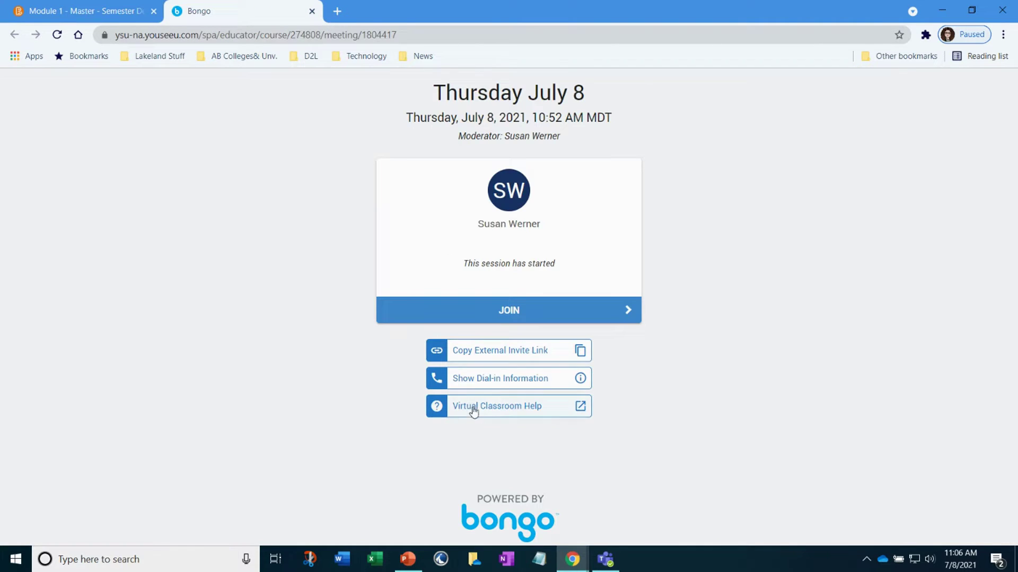
{"action": "left_click", "coordinate": [470, 358]}
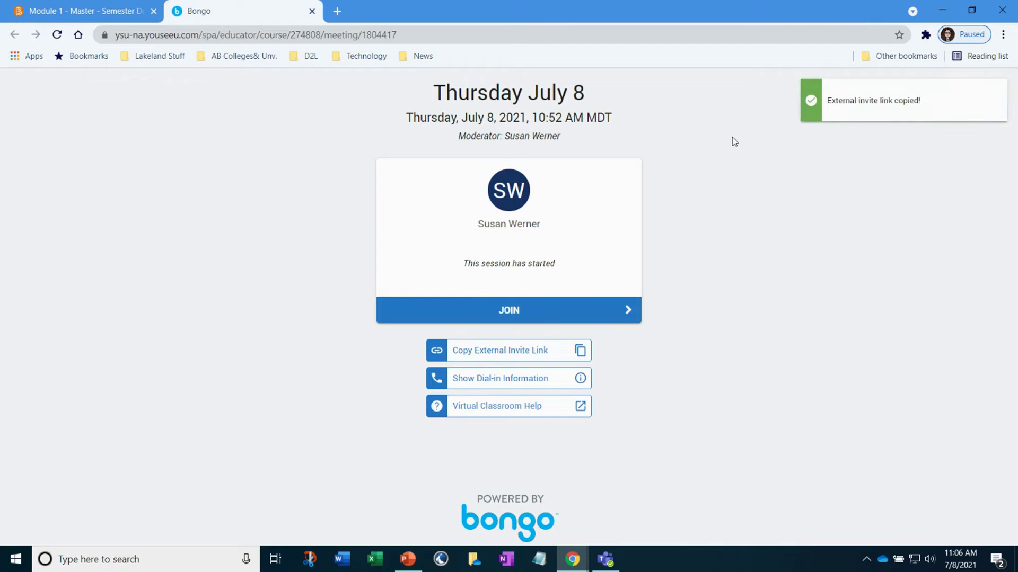
{"action": "left_click", "coordinate": [106, 9]}
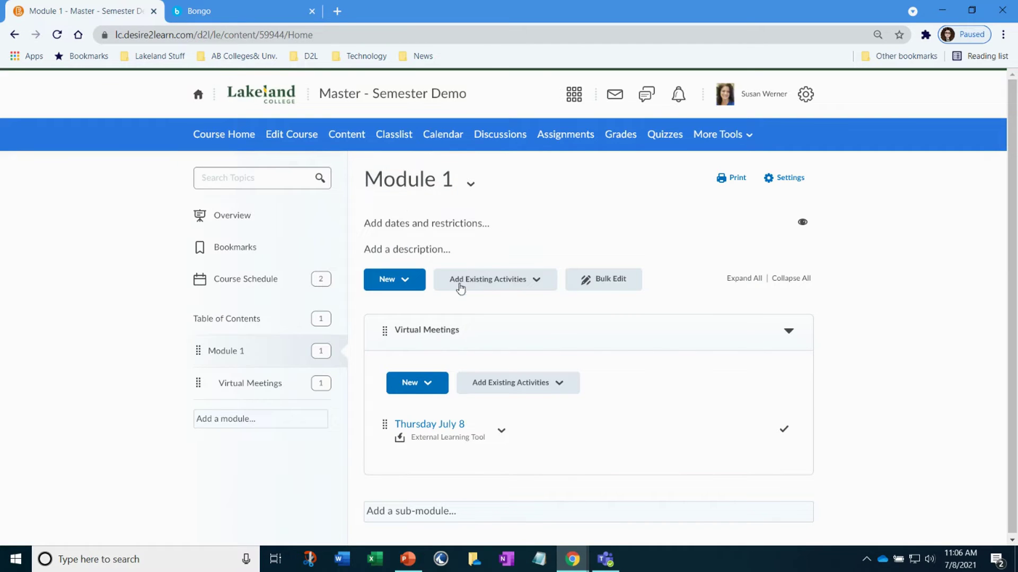
Step: Create a link in the Virtual Meetings sub-module with the copied invite URL, titled "Virtual meeting Thursday Please watch"
{"action": "left_click", "coordinate": [428, 388]}
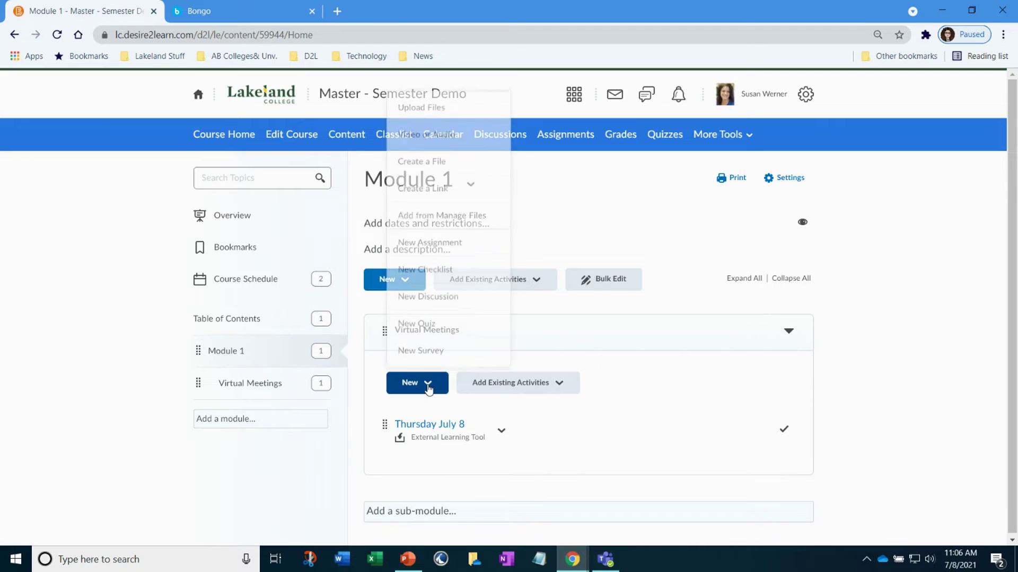
{"action": "left_click", "coordinate": [428, 188]}
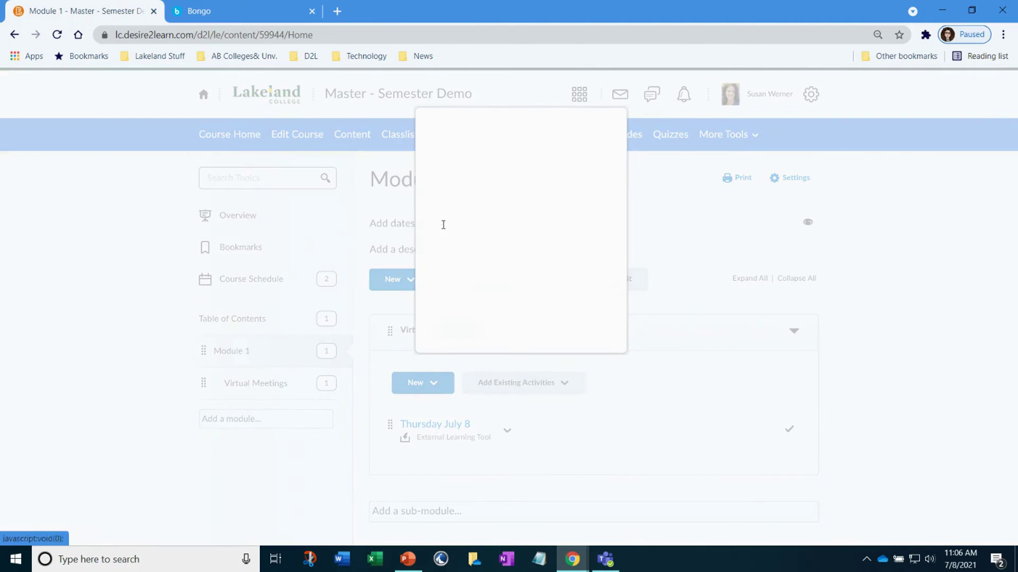
{"action": "left_click", "coordinate": [443, 217]}
{"action": "key", "text": "ctrl+v"}
{"action": "left_click", "coordinate": [465, 159]}
{"action": "key", "text": "ctrl+v"}
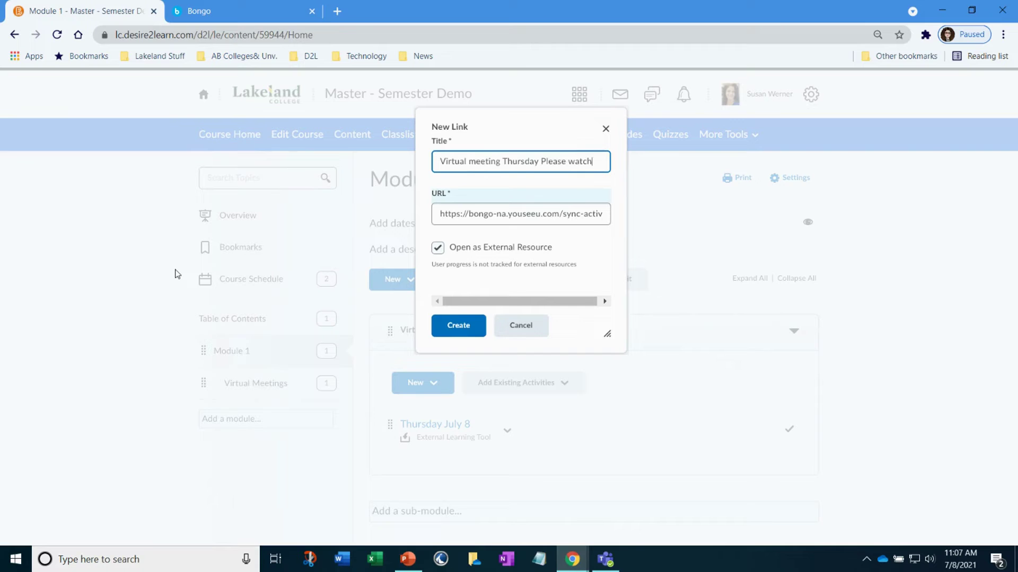
{"action": "left_click", "coordinate": [462, 335]}
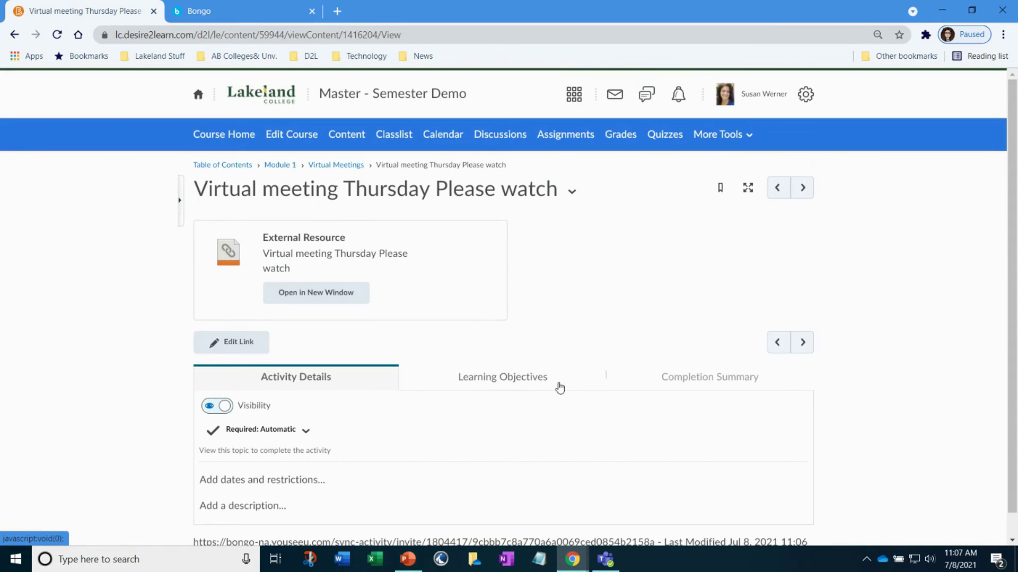